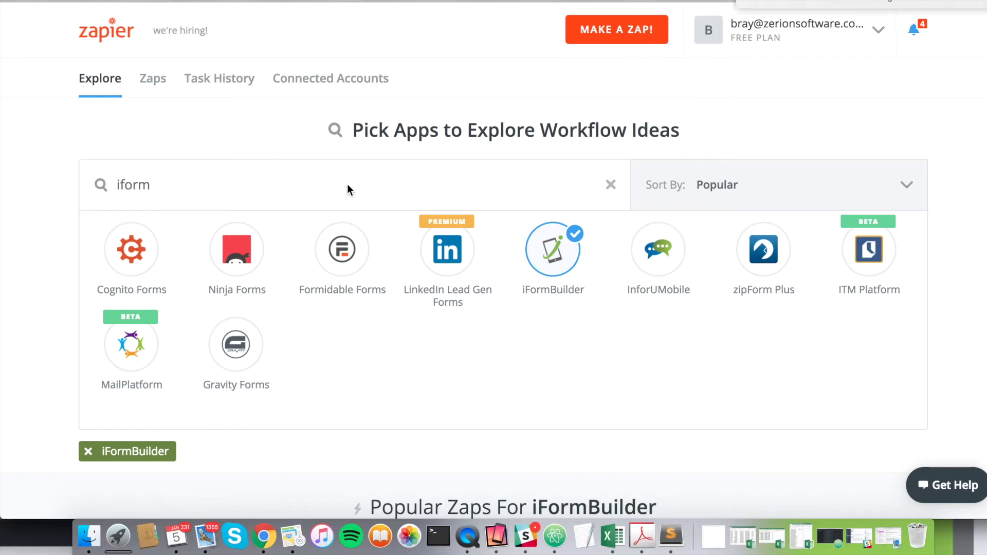
# Step: Go back to the iFormBuilder app search and browse its available zap templates
pyautogui.click(420, 193)
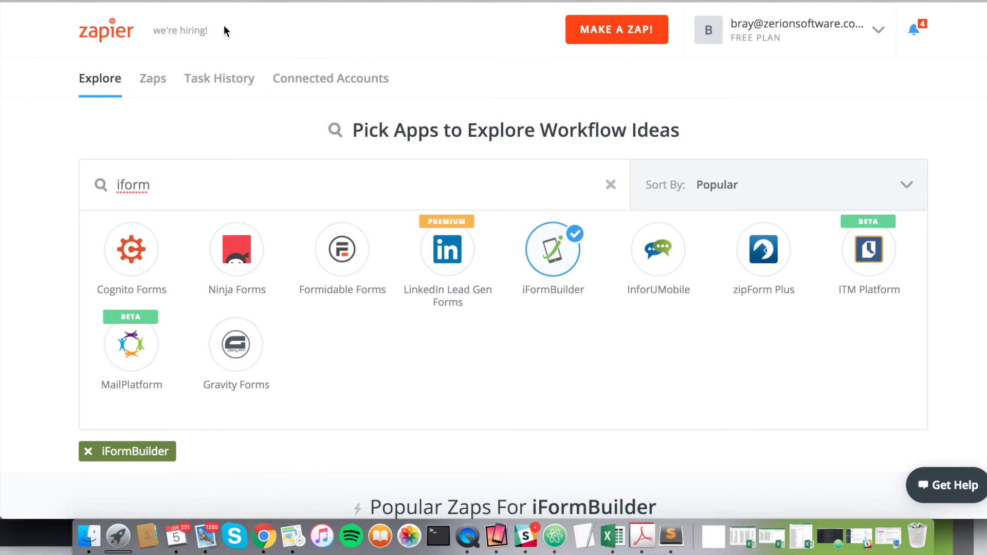
pyautogui.click(225, 1)
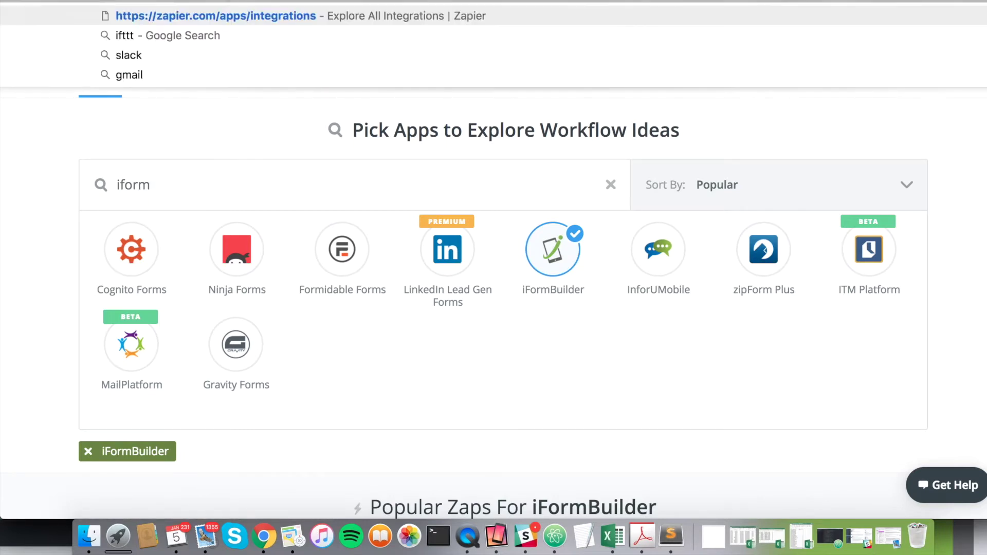
pyautogui.click(304, 126)
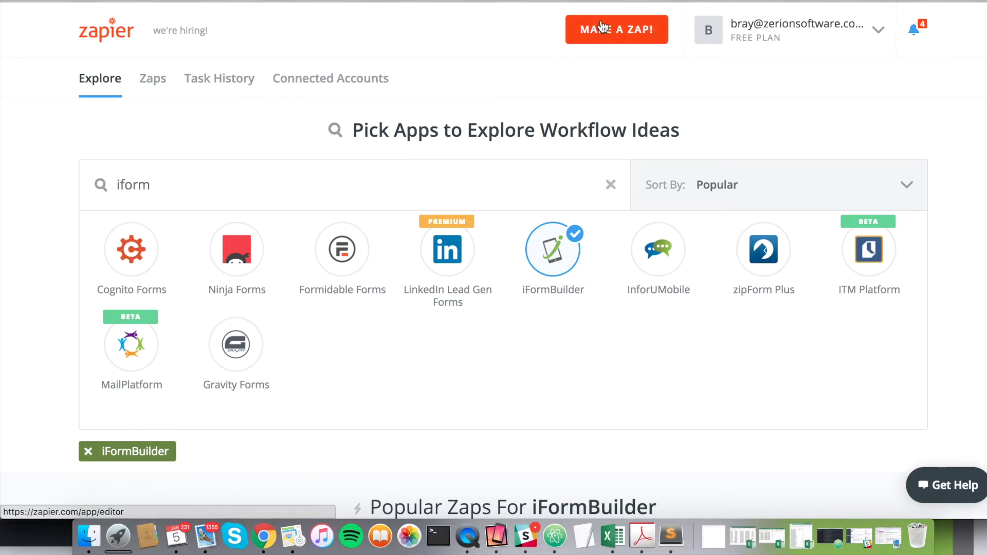
pyautogui.click(166, 187)
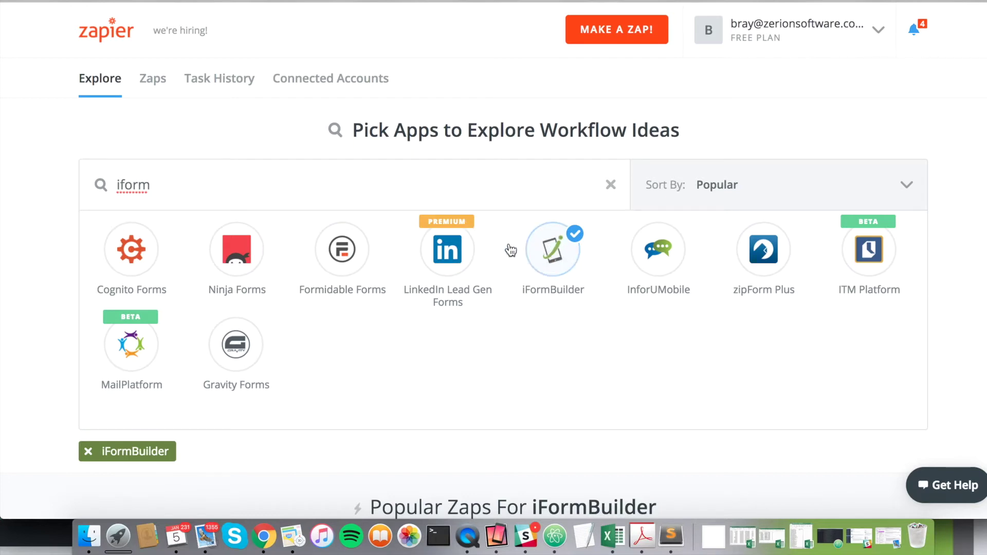
pyautogui.scroll(-1, 511, 251)
pyautogui.scroll(-6, 511, 250)
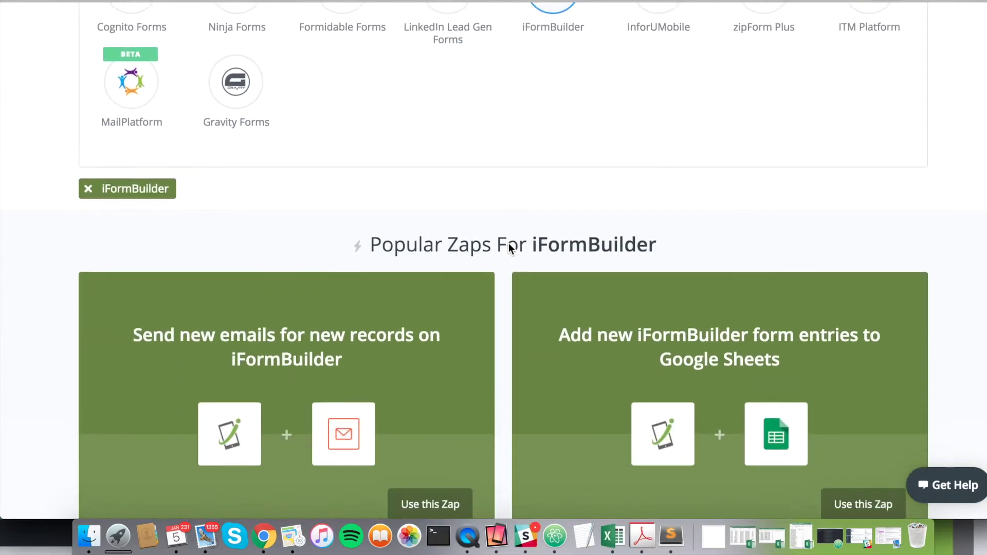
pyautogui.scroll(-3, 510, 246)
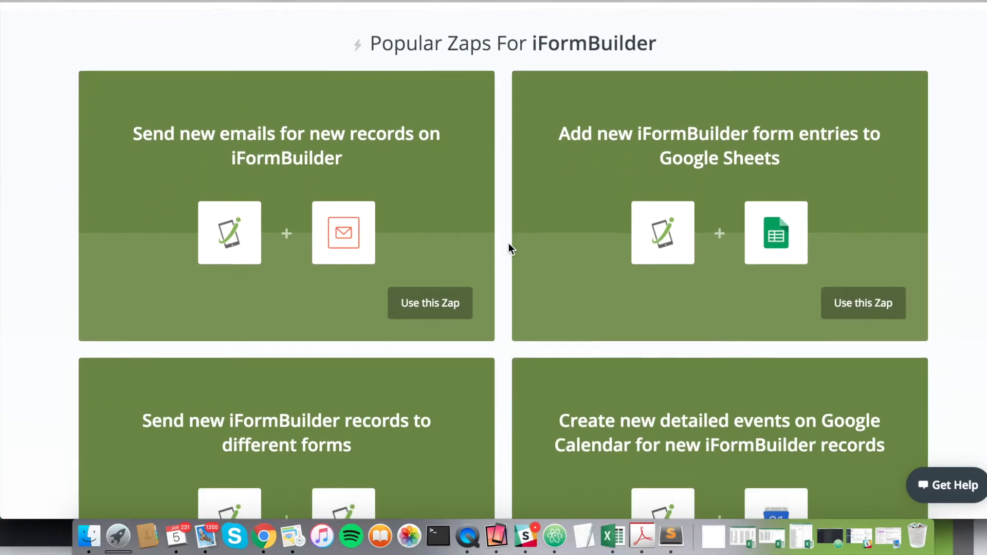
pyautogui.scroll(-1, 509, 248)
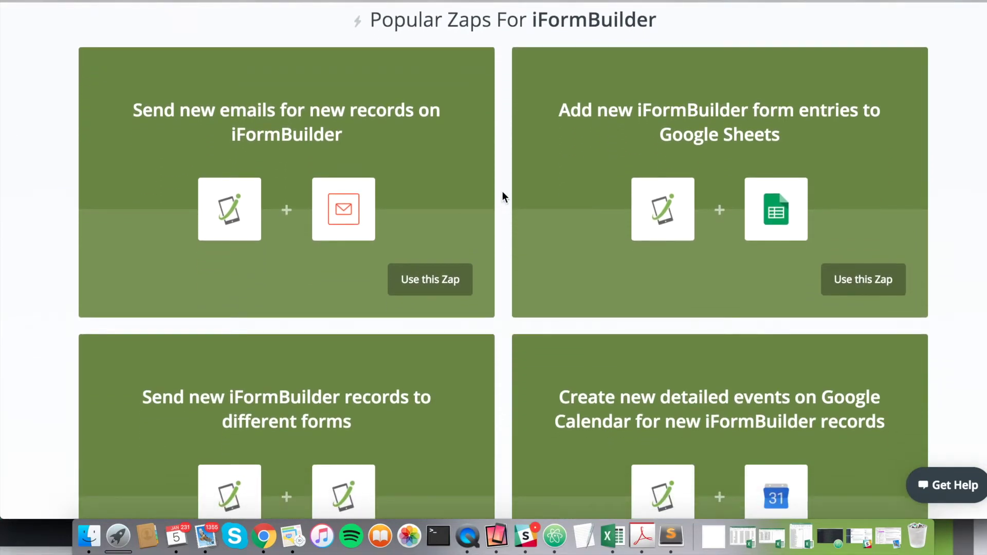
pyautogui.scroll(-1, 503, 193)
pyautogui.scroll(2, 503, 193)
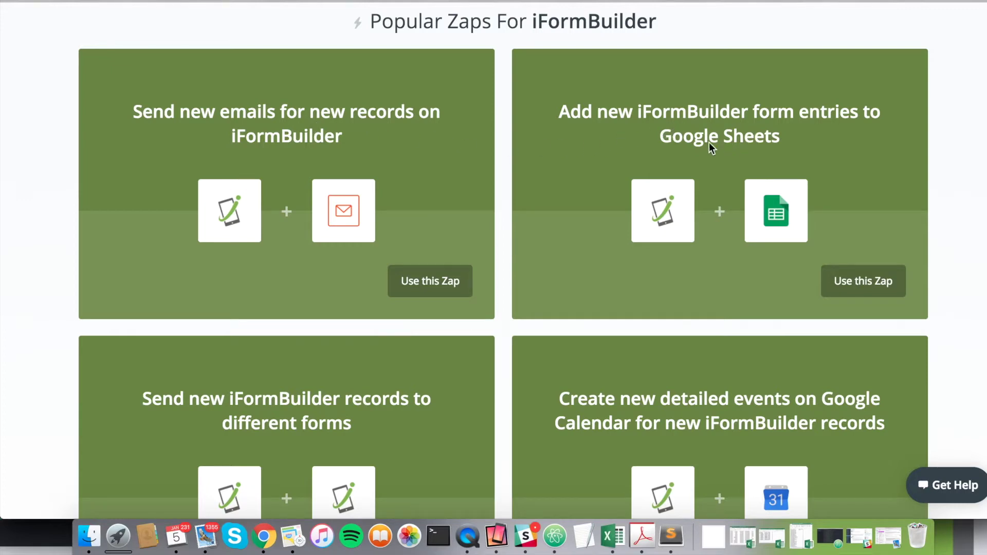
pyautogui.scroll(-3, 545, 216)
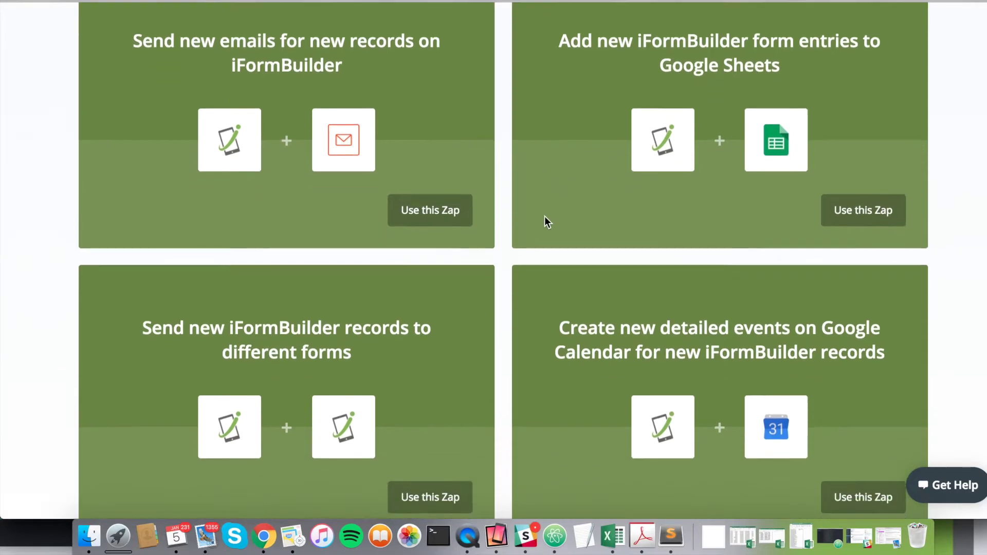
pyautogui.scroll(-5, 516, 218)
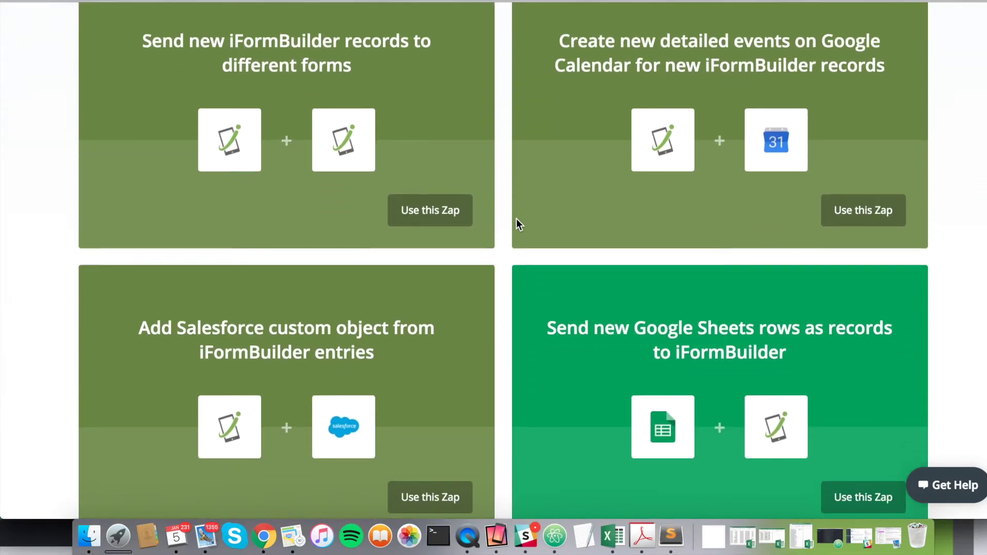
pyautogui.scroll(-3, 517, 277)
pyautogui.scroll(-3, 514, 301)
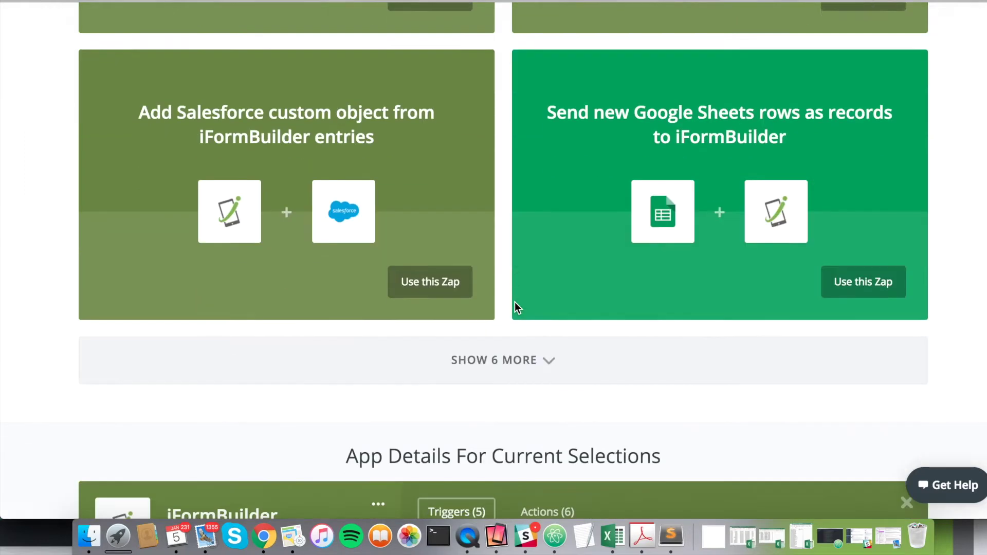
pyautogui.scroll(7, 517, 307)
pyautogui.scroll(8, 517, 308)
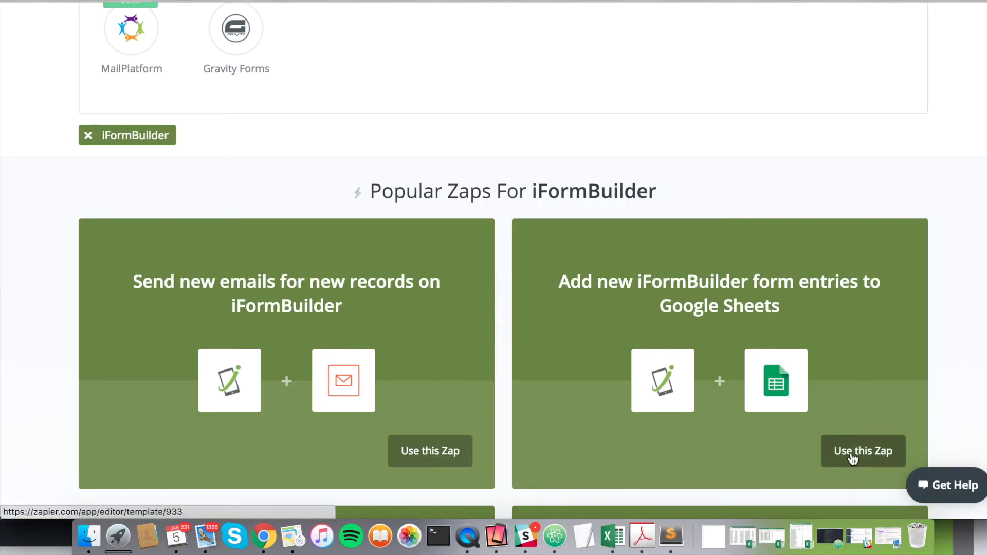
# Step: Create a zap from the 'Add new iFormBuilder form entries to Google Sheets' template
pyautogui.click(855, 451)
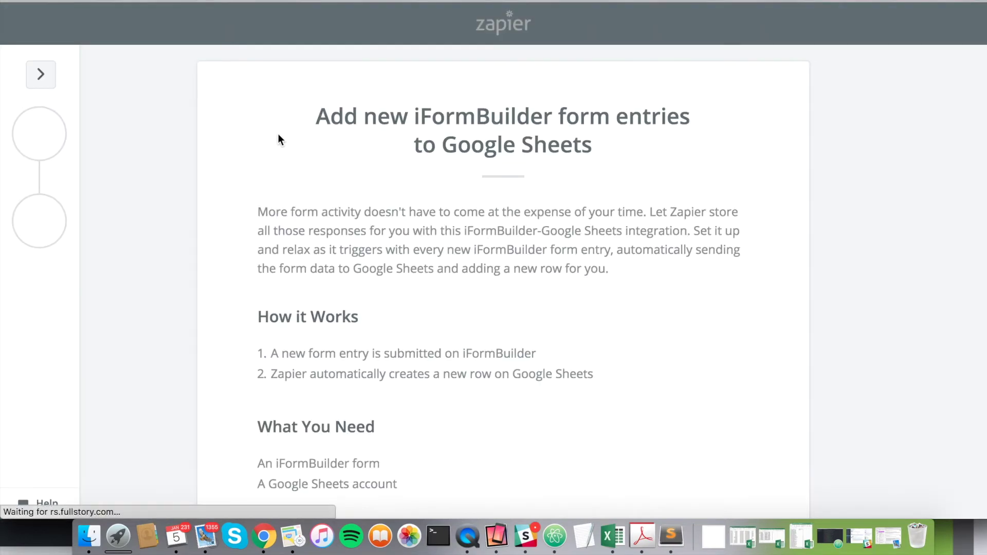
pyautogui.scroll(-4, 246, 246)
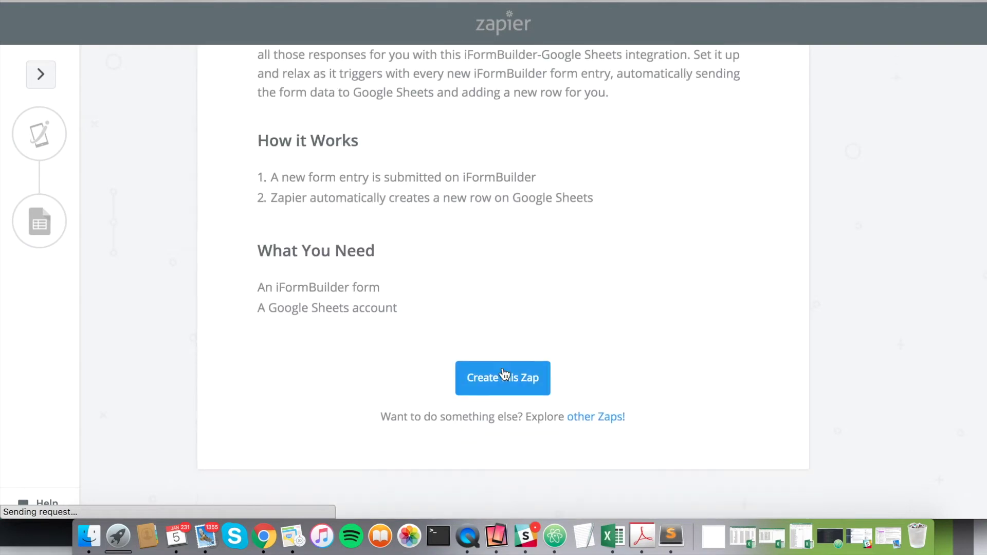
pyautogui.scroll(5, 502, 314)
pyautogui.scroll(-2, 489, 287)
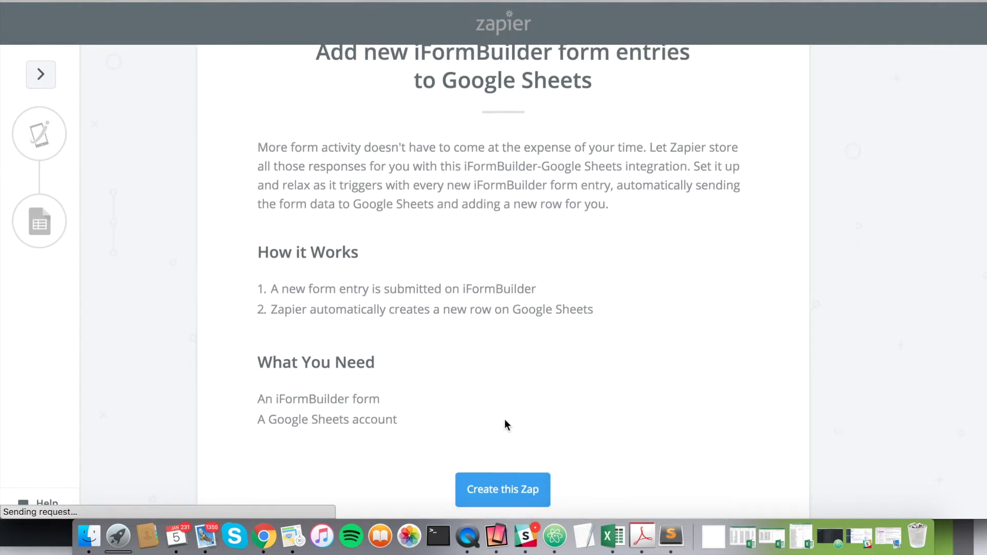
pyautogui.click(503, 486)
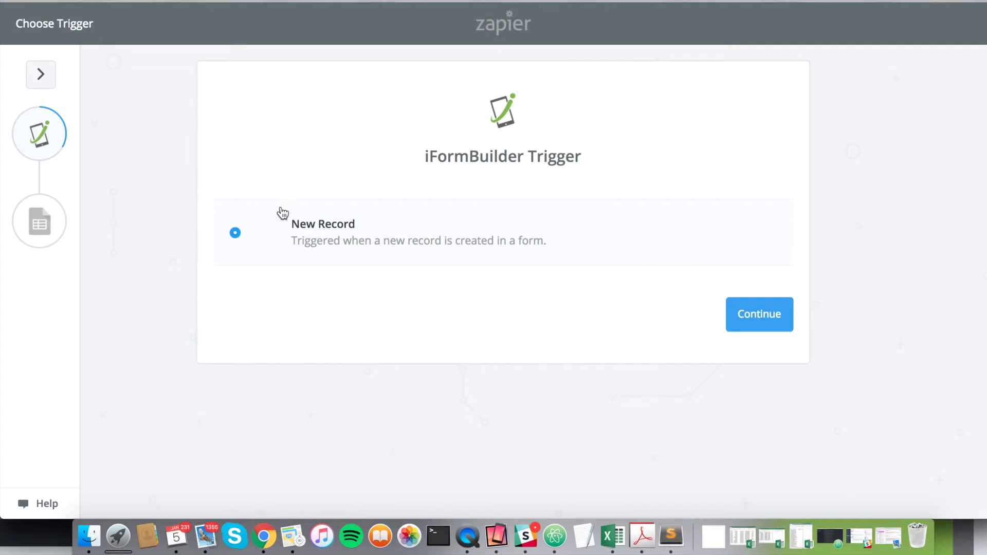
# Step: Confirm New Record as the iFormBuilder trigger
pyautogui.click(760, 314)
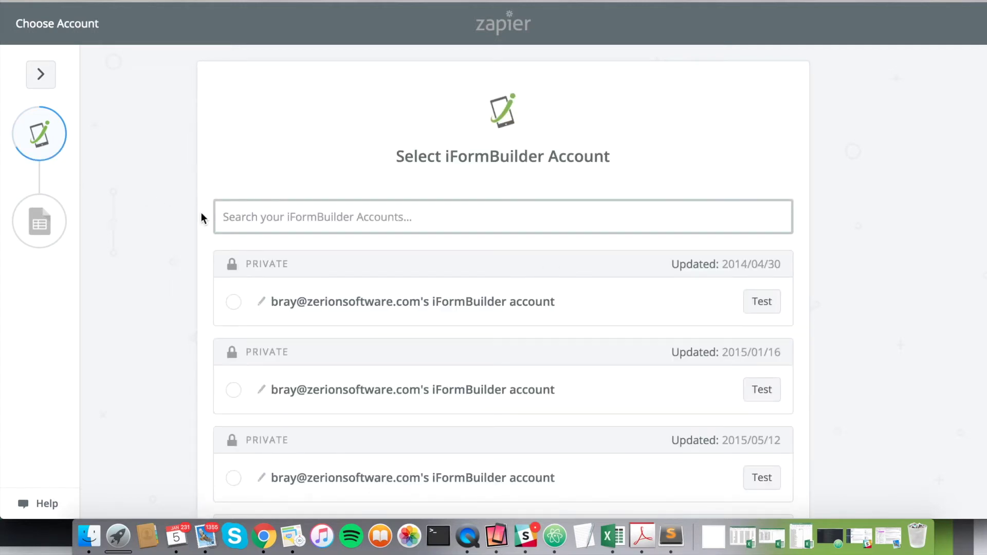
pyautogui.scroll(-5, 201, 213)
pyautogui.scroll(-6, 201, 213)
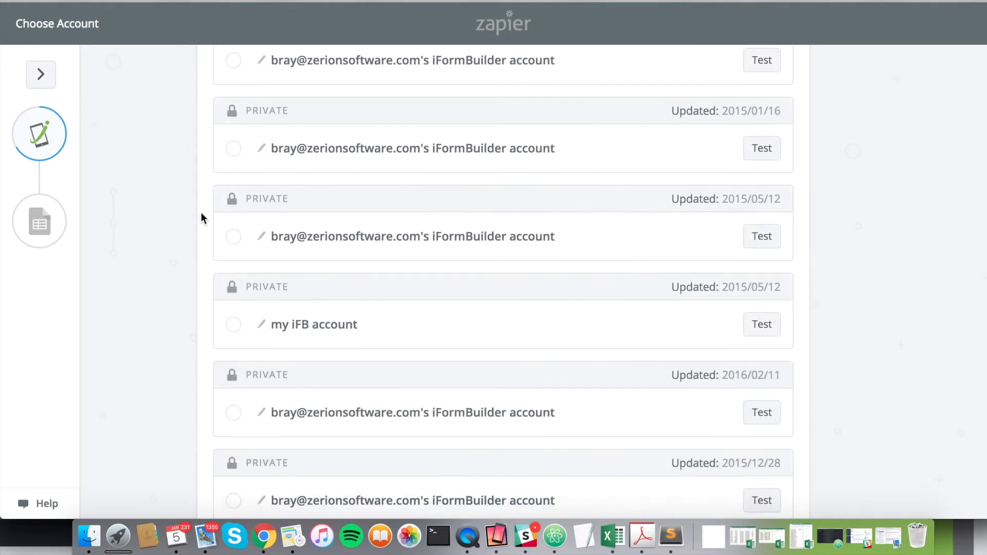
pyautogui.scroll(-1, 202, 216)
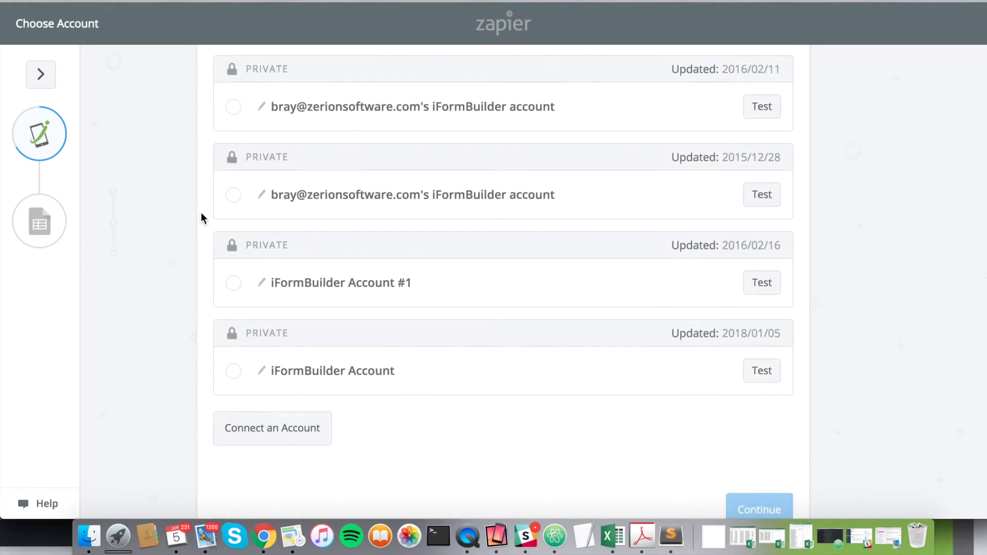
# Step: Select and test the iFormBuilder Account connection, then save it
pyautogui.click(234, 372)
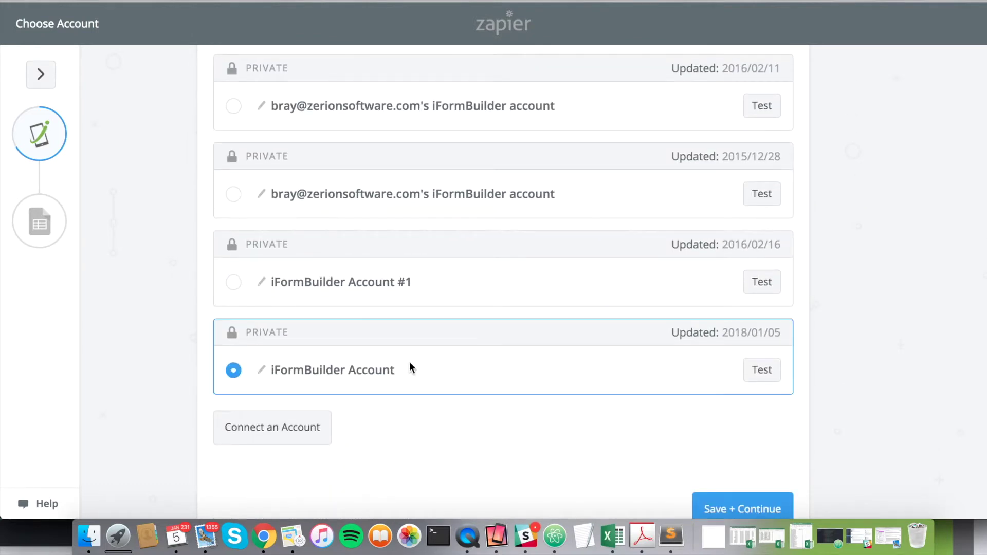
pyautogui.click(762, 374)
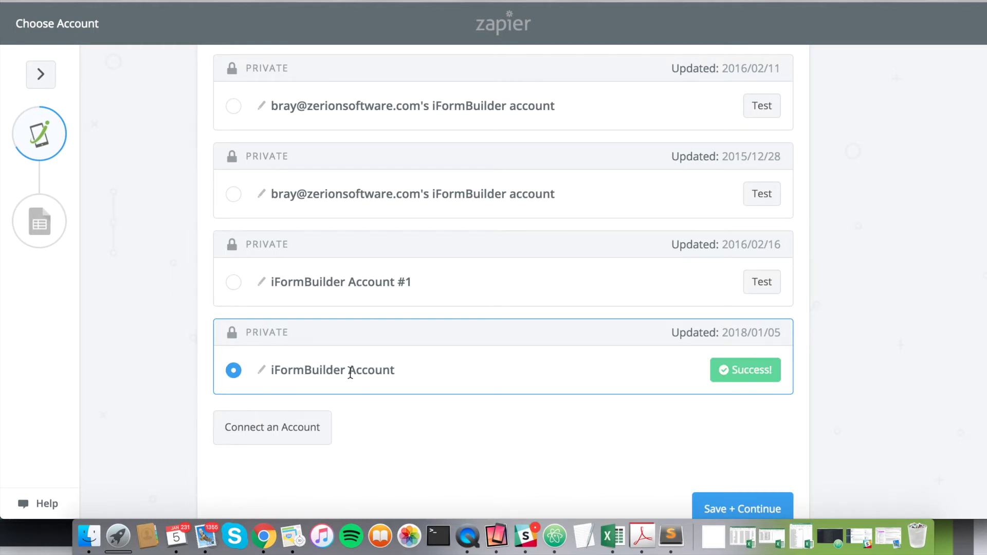
pyautogui.scroll(-2, 458, 386)
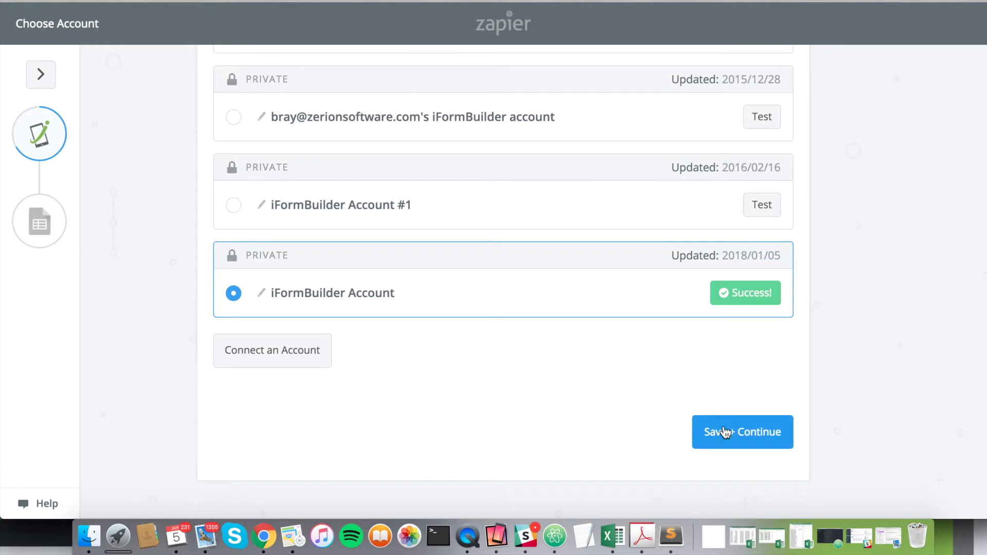
pyautogui.click(730, 433)
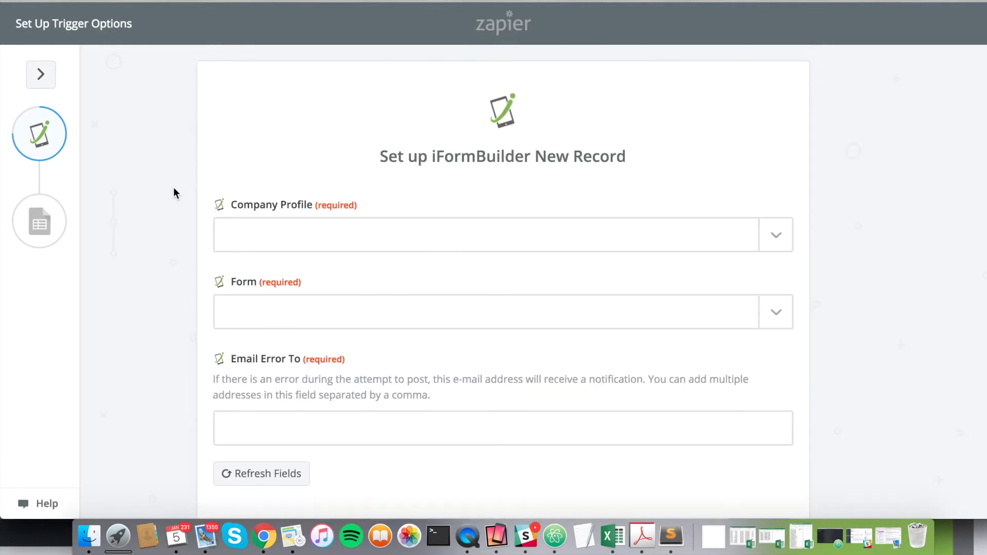
# Step: Set the Company Profile to Zerion Software
pyautogui.click(339, 239)
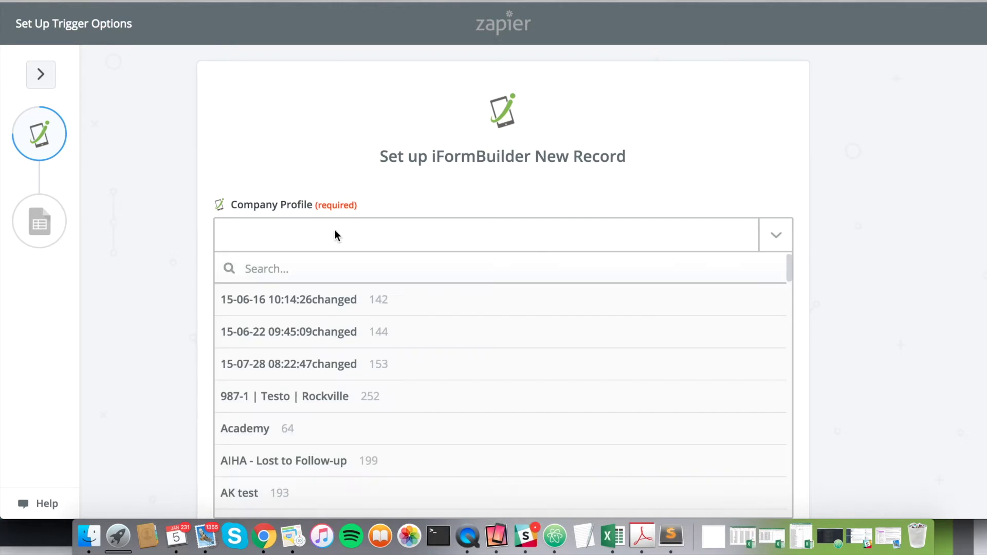
pyautogui.write('1')
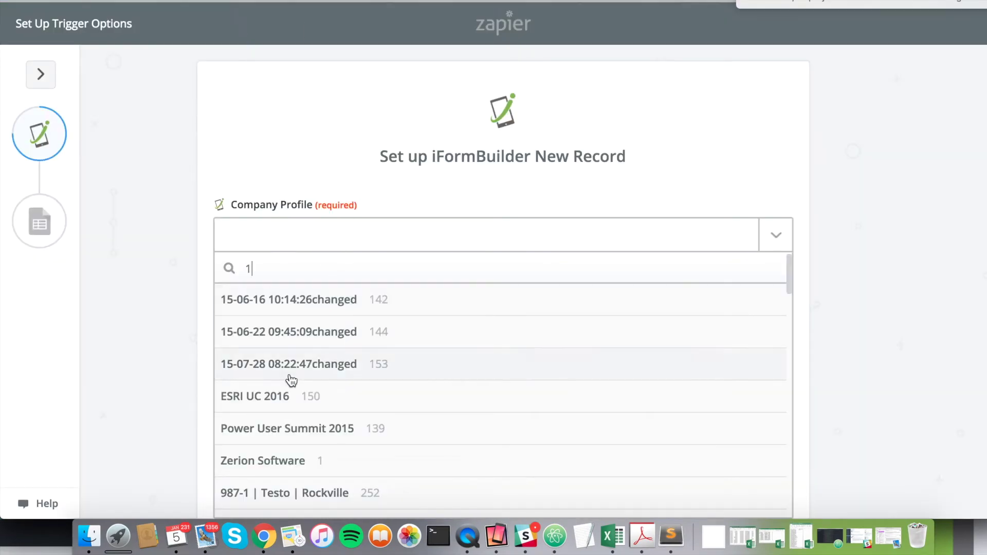
pyautogui.scroll(-2, 291, 379)
pyautogui.scroll(-1, 290, 380)
pyautogui.click(268, 375)
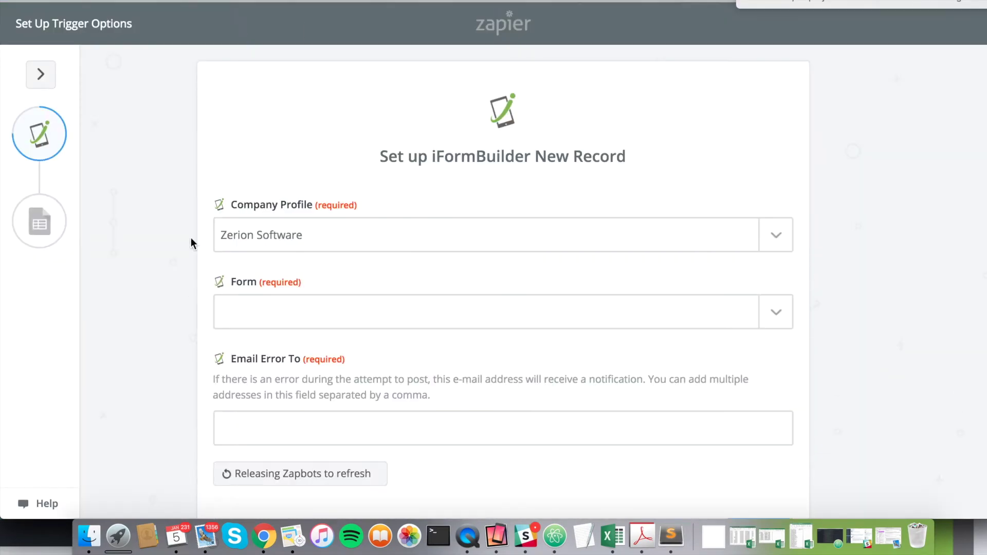
# Step: Search for and select the zapier_example form
pyautogui.click(409, 316)
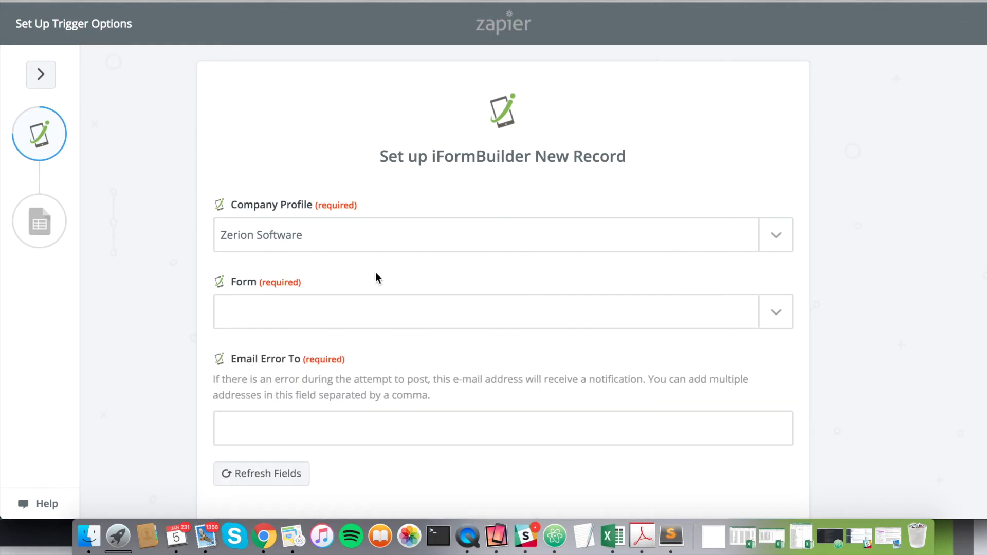
pyautogui.click(348, 315)
pyautogui.write('za')
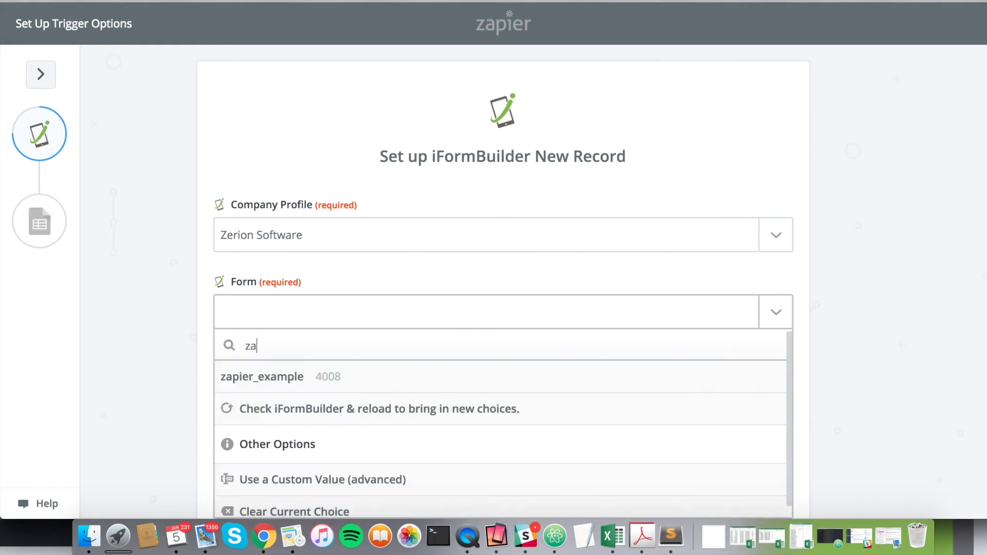
pyautogui.click(319, 379)
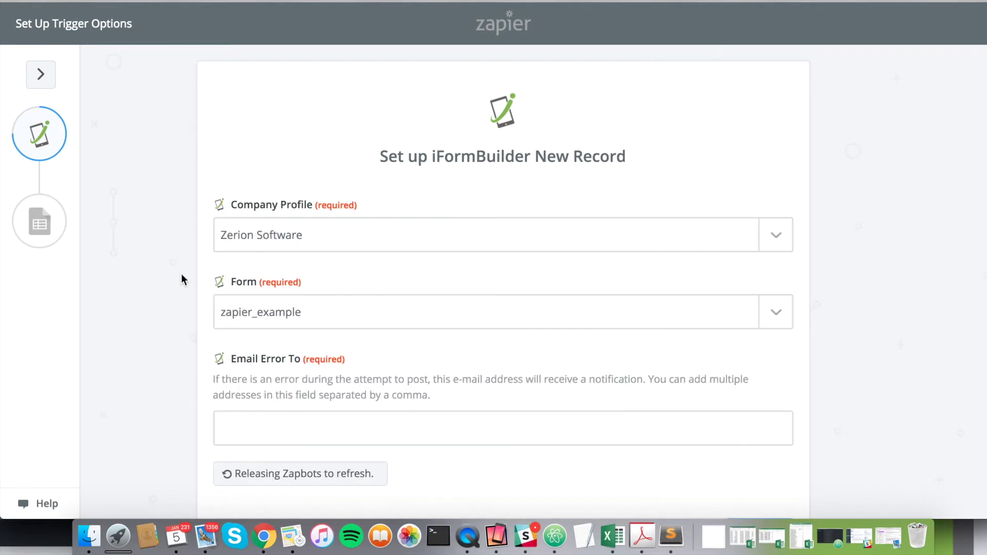
# Step: Enter the error-notification e-mail address and save the trigger options
pyautogui.scroll(-3, 181, 280)
pyautogui.click(273, 332)
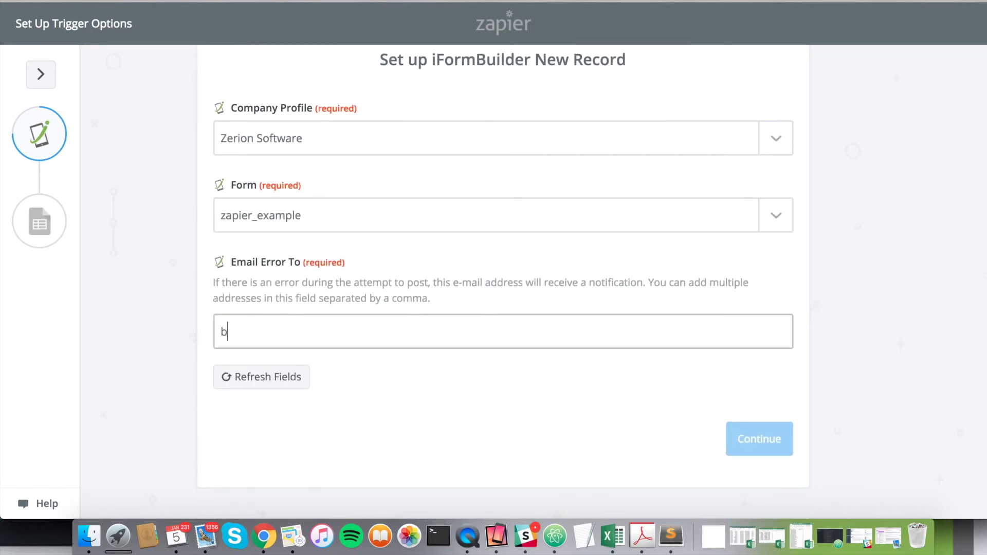
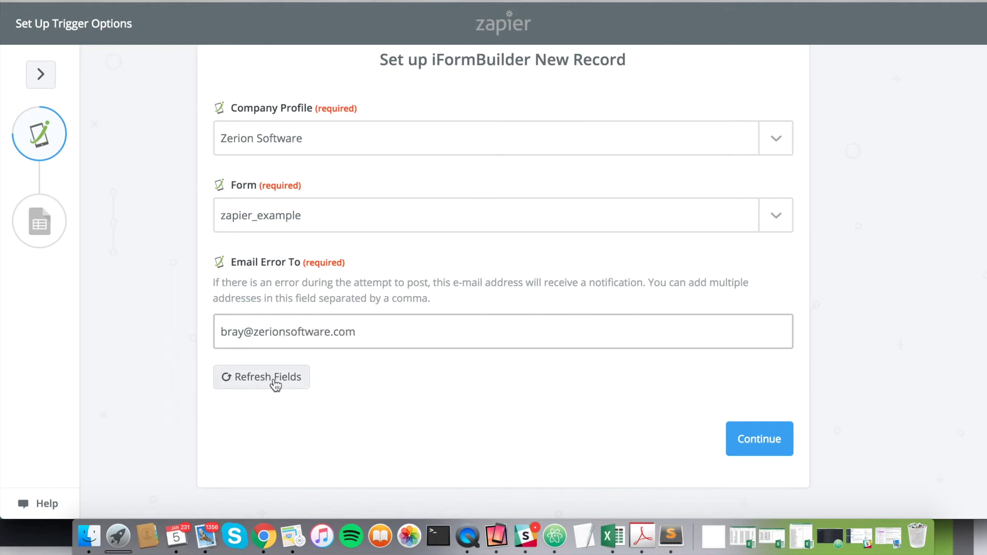
pyautogui.click(760, 441)
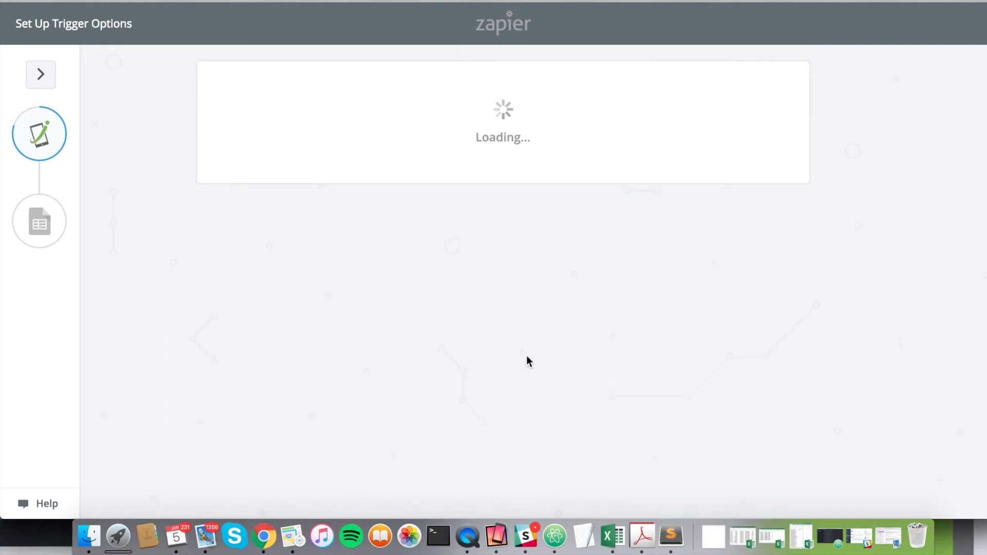
# Step: Fetch an existing iFormBuilder record to test the trigger
pyautogui.scroll(-3, 255, 185)
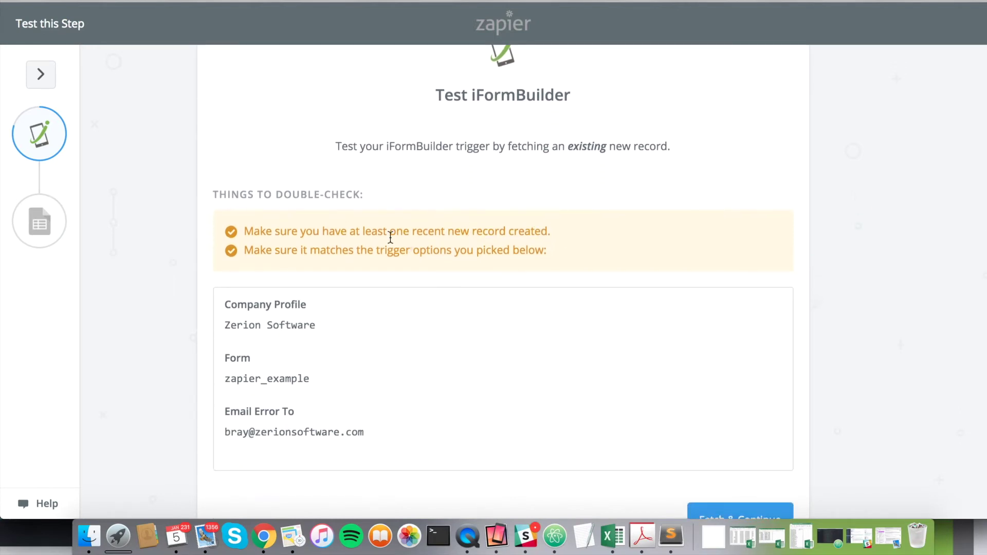
pyautogui.scroll(-2, 316, 249)
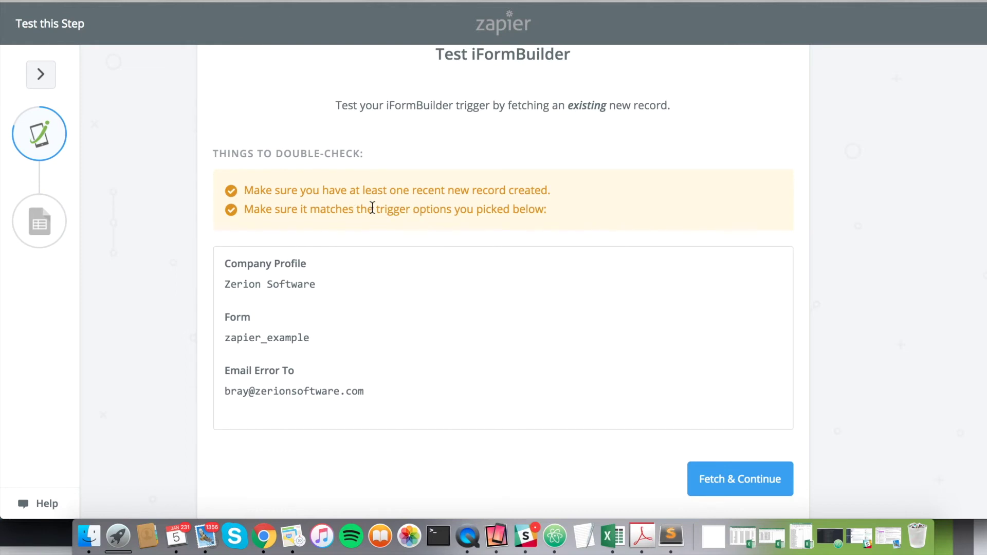
pyautogui.scroll(-1, 572, 204)
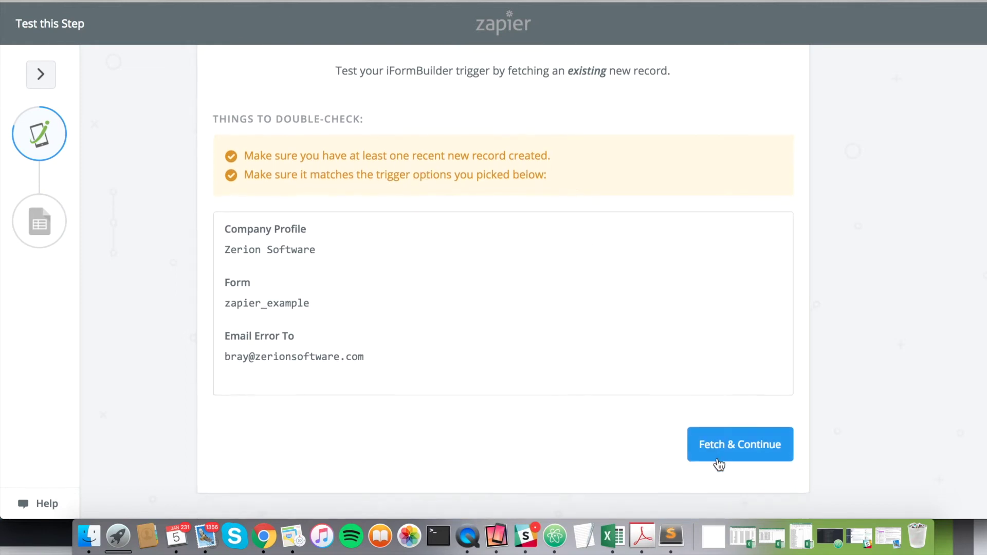
pyautogui.click(720, 452)
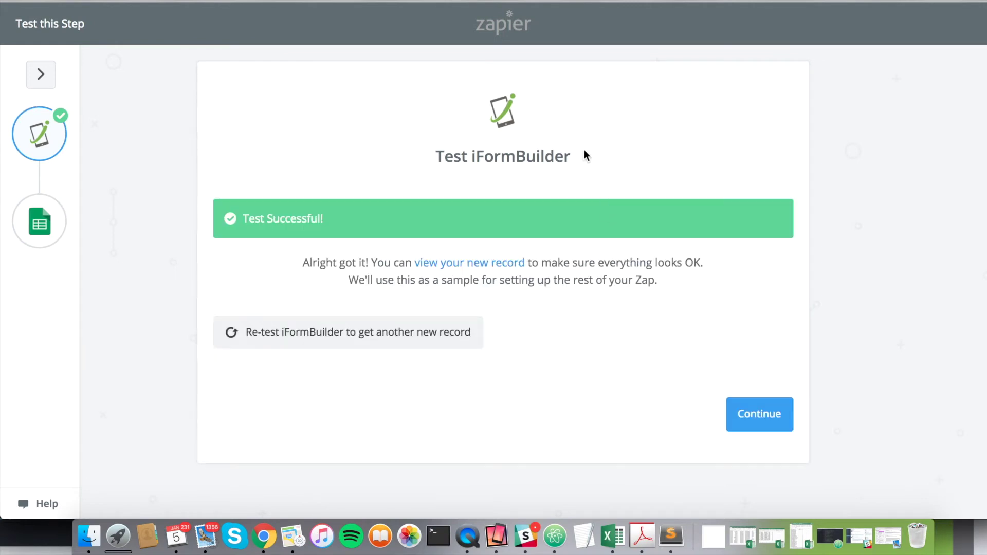
# Step: Open the fetched sample record and review its fields
pyautogui.click(482, 262)
pyautogui.scroll(-2, 379, 247)
pyautogui.scroll(-2, 386, 348)
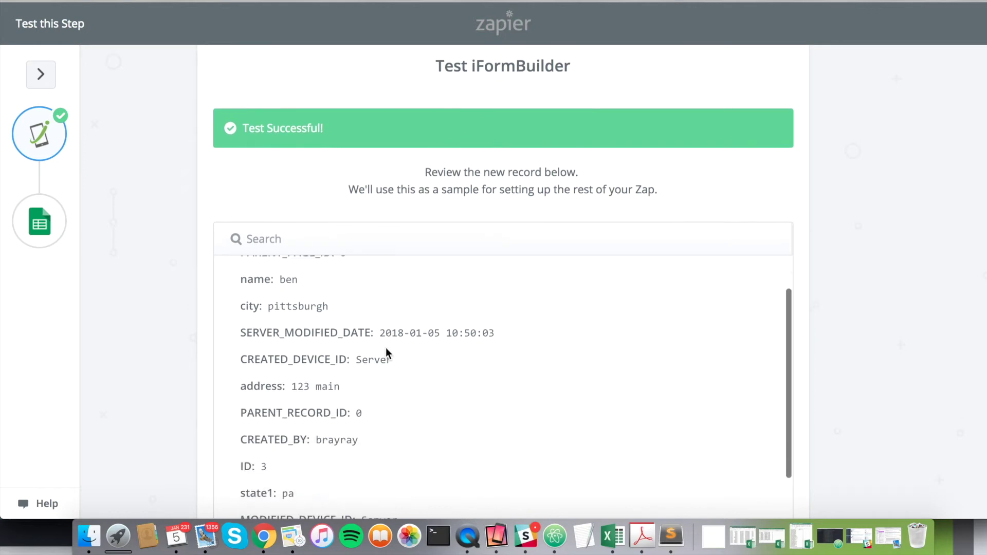
pyautogui.scroll(1, 380, 343)
pyautogui.scroll(-3, 264, 395)
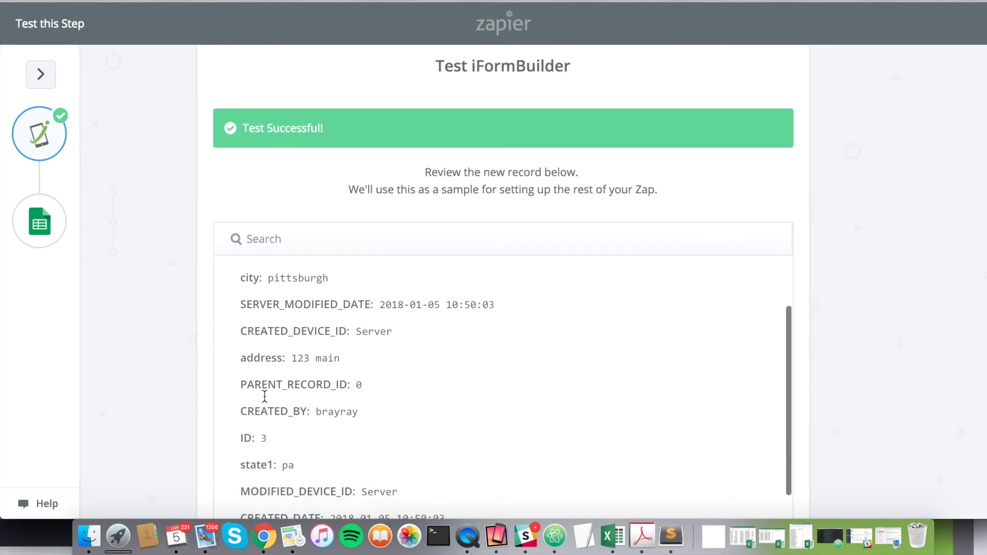
pyautogui.scroll(5, 272, 410)
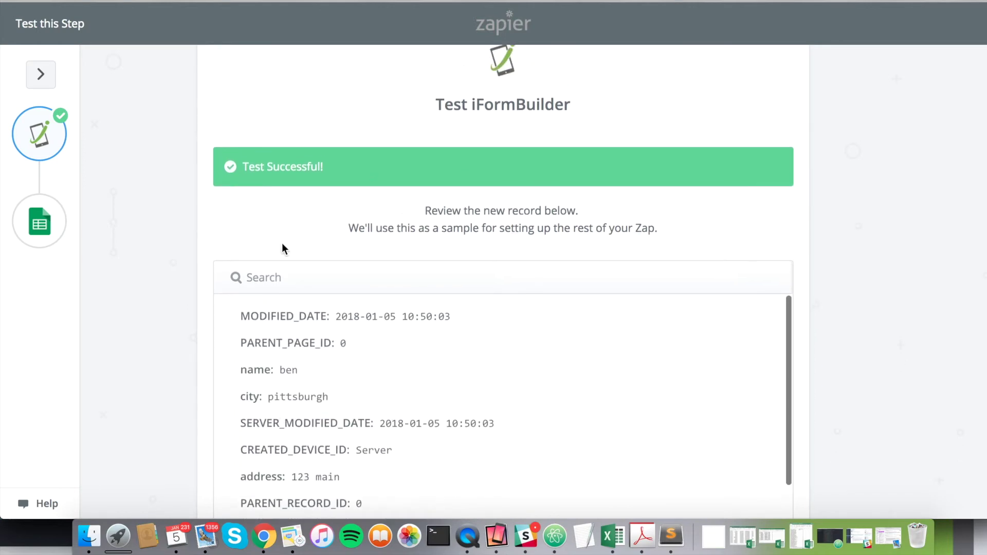
pyautogui.scroll(-6, 186, 214)
# Step: Choose Create Spreadsheet Row as the Google Sheets action
pyautogui.click(756, 417)
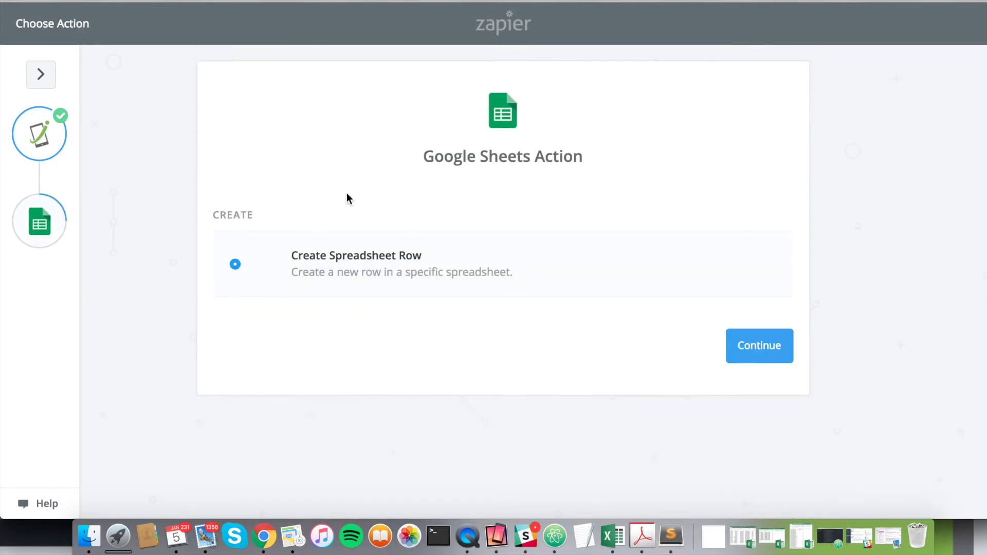
pyautogui.click(742, 346)
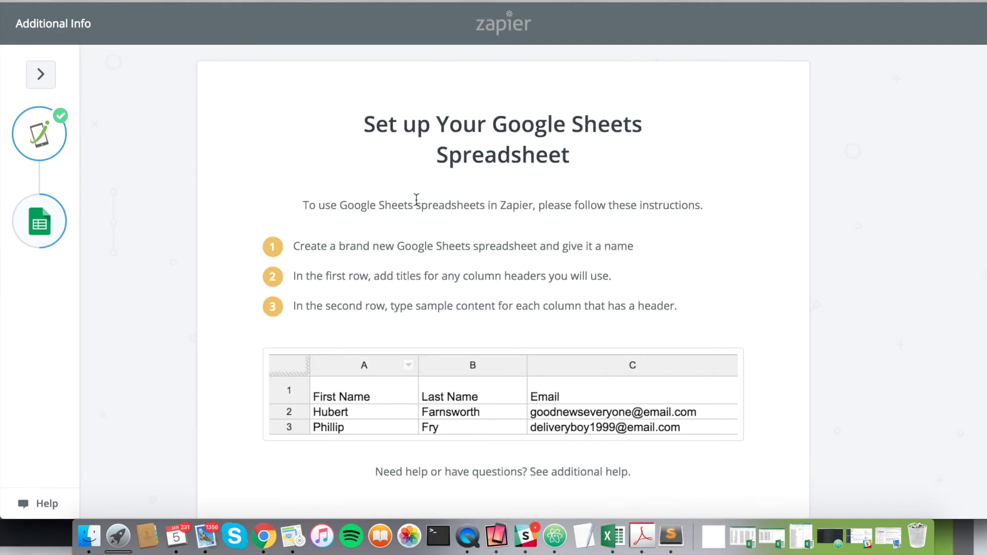
pyautogui.scroll(-3, 417, 199)
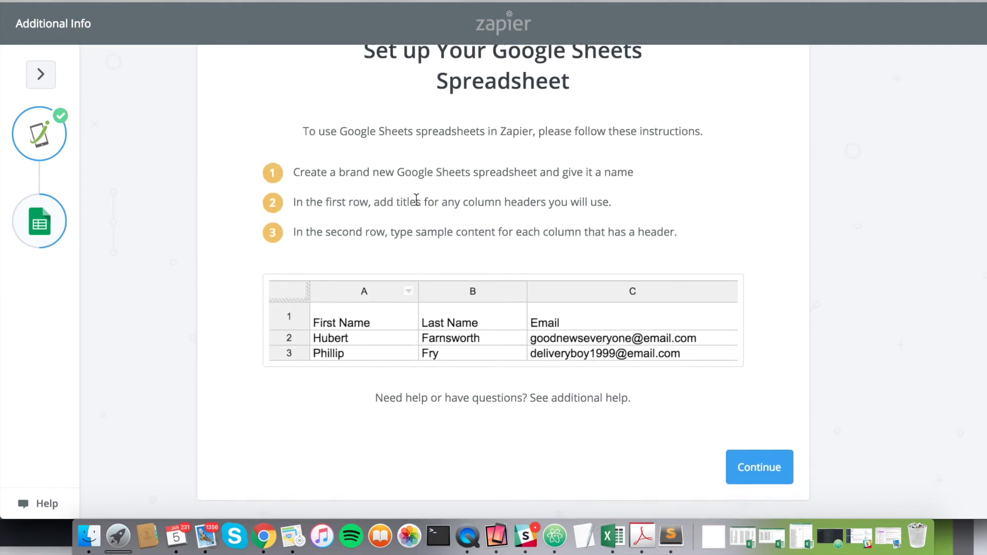
pyautogui.click(758, 465)
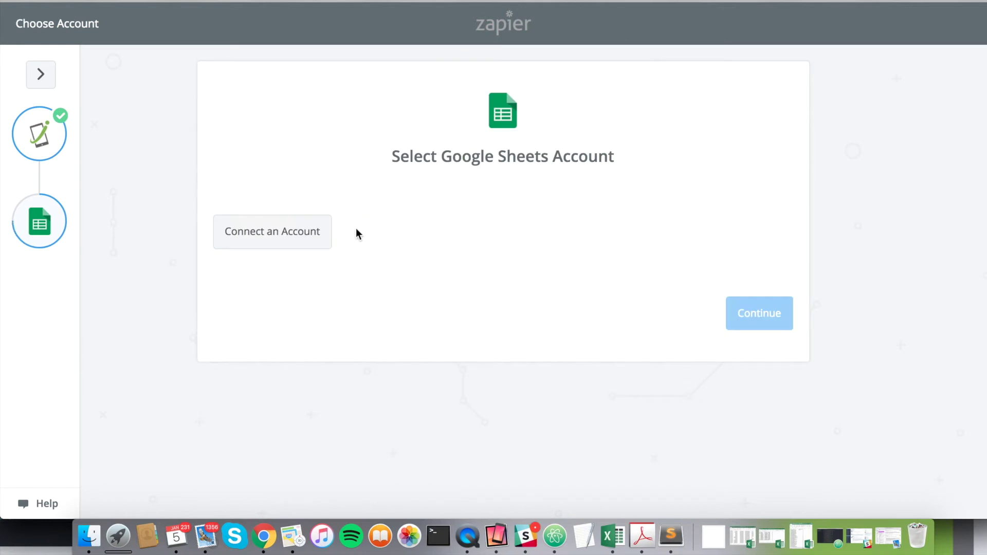
# Step: Connect a Google account with Drive and spreadsheet access, then continue
pyautogui.click(300, 242)
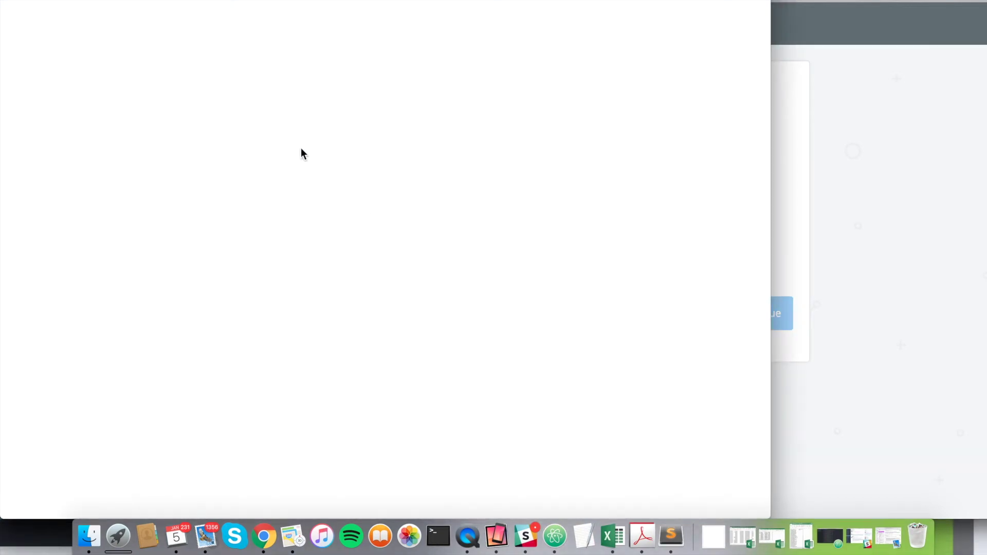
pyautogui.click(343, 220)
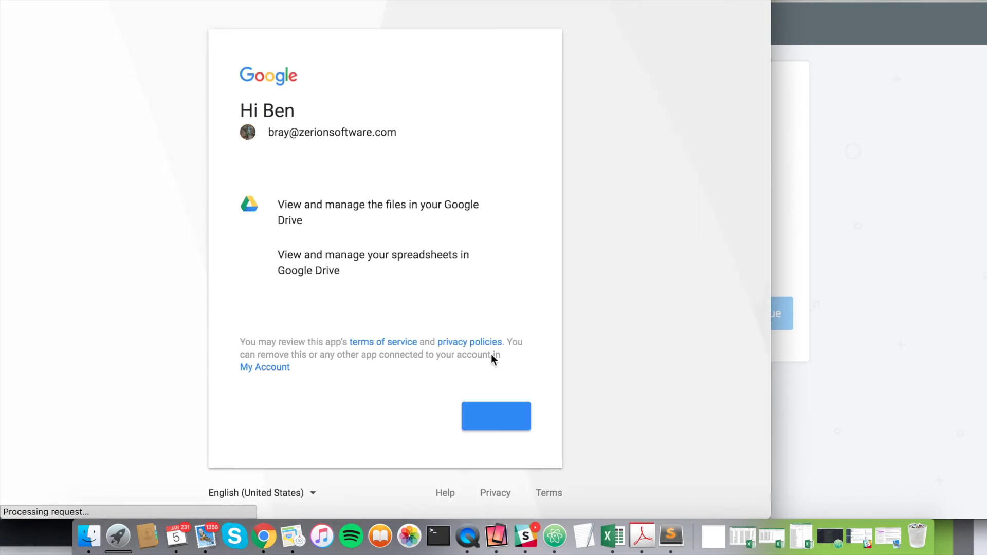
pyautogui.click(505, 419)
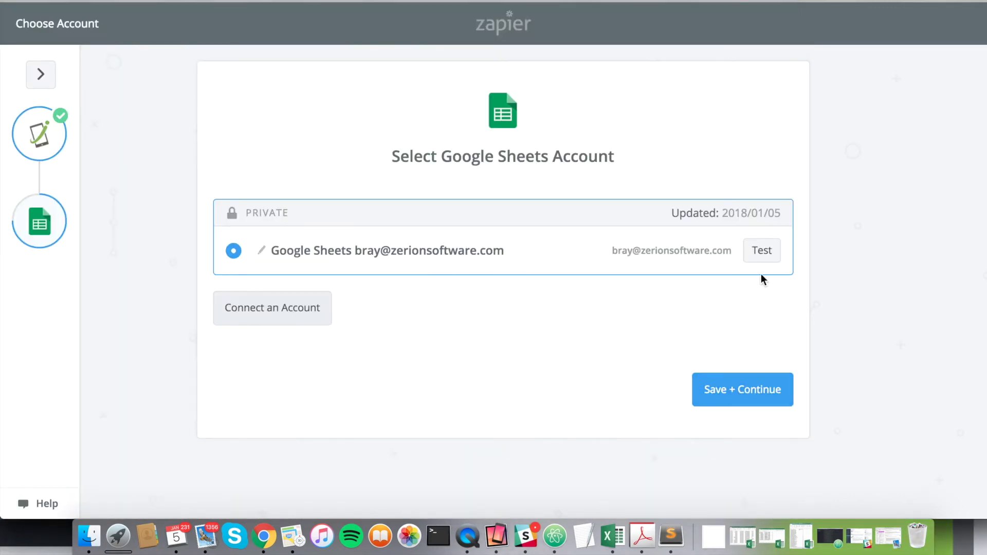
pyautogui.click(743, 396)
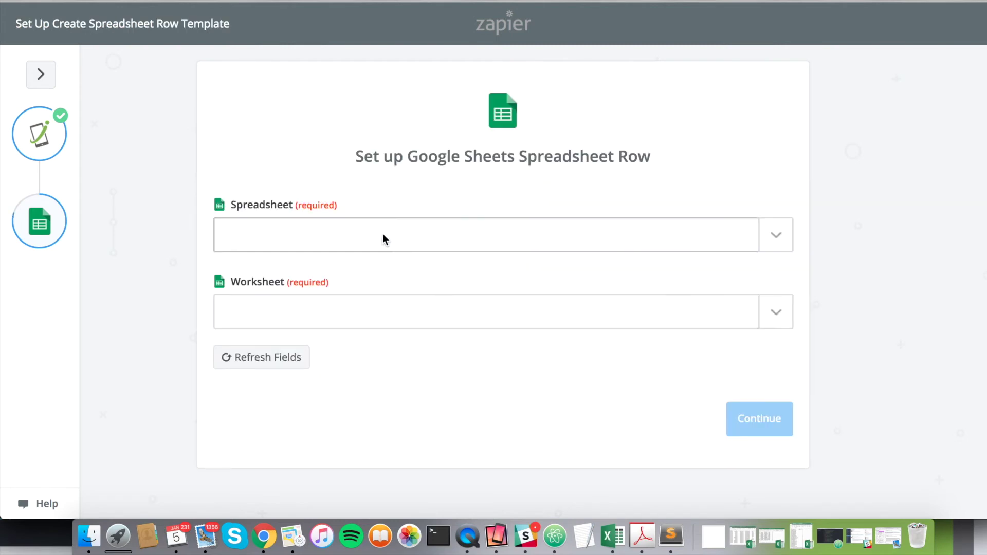
# Step: Pick the Zapier Example spreadsheet and its Sheet1 worksheet as the row destination
pyautogui.click(384, 238)
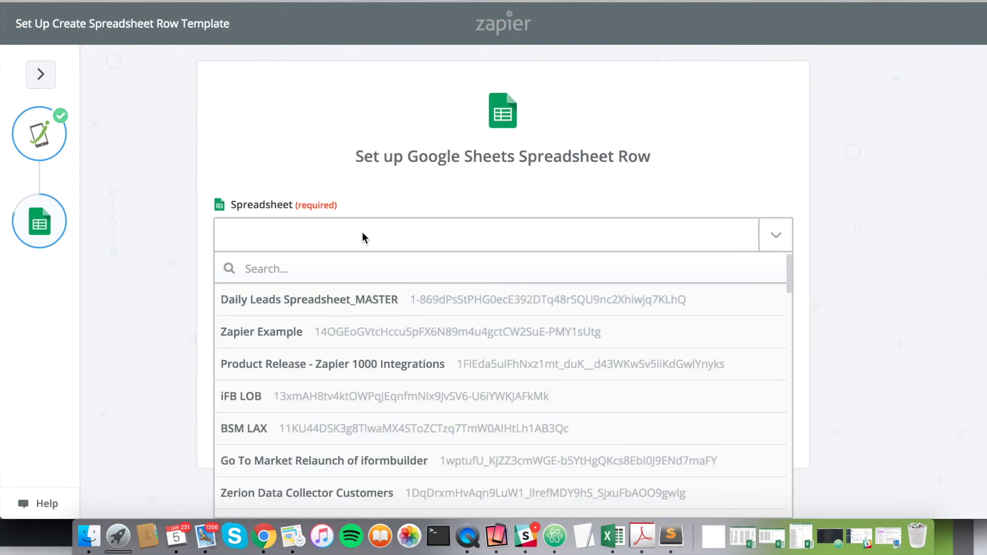
pyautogui.write('zapier')
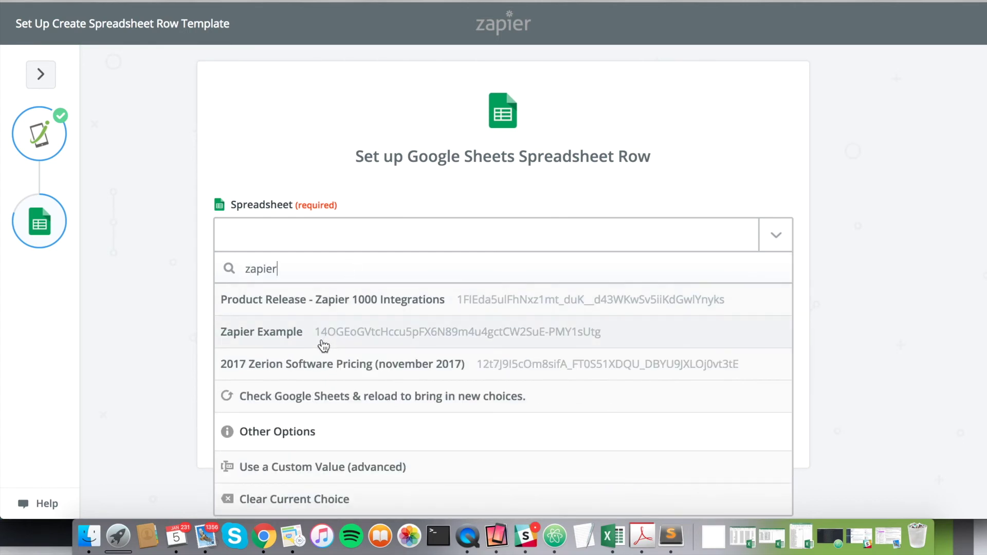
pyautogui.click(323, 338)
pyautogui.click(373, 315)
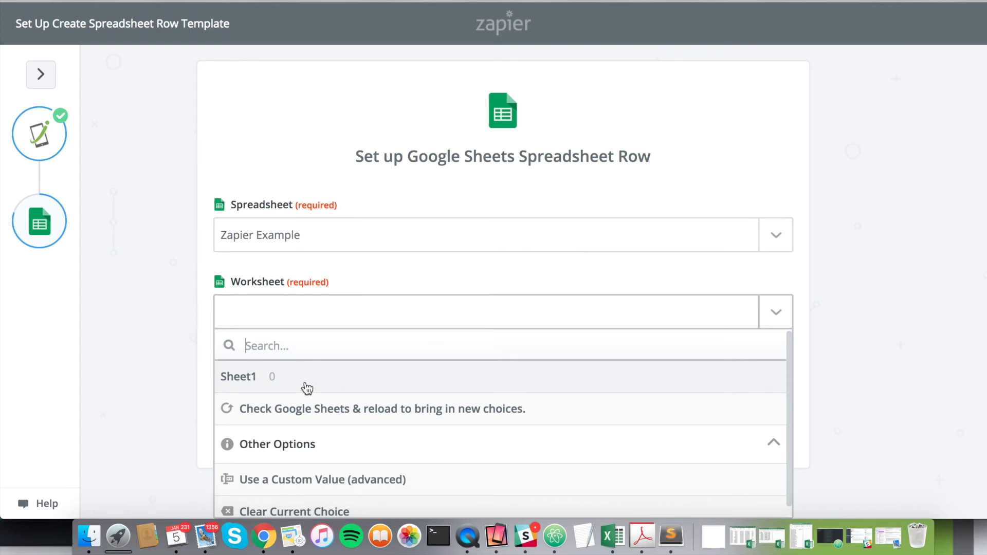
pyautogui.click(304, 381)
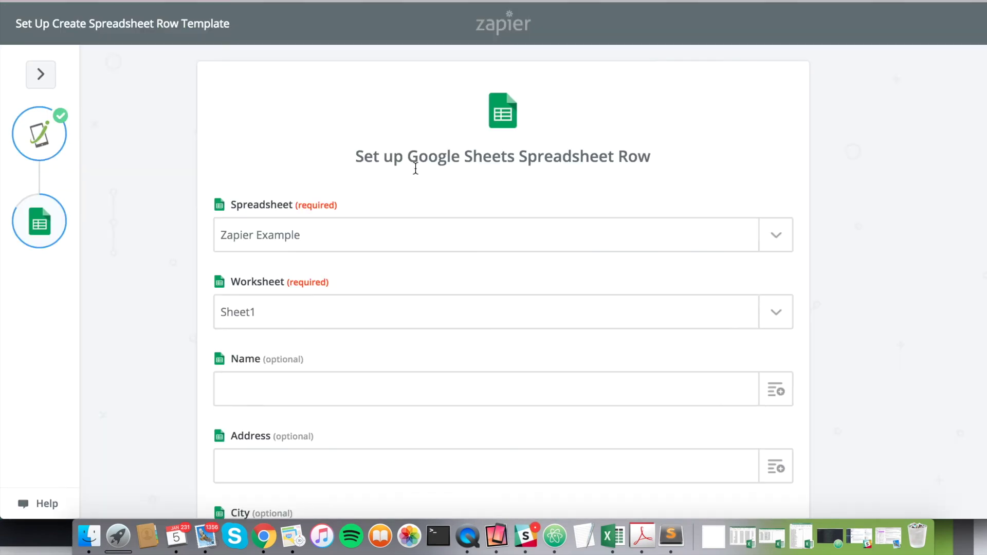
pyautogui.scroll(-3, 341, 218)
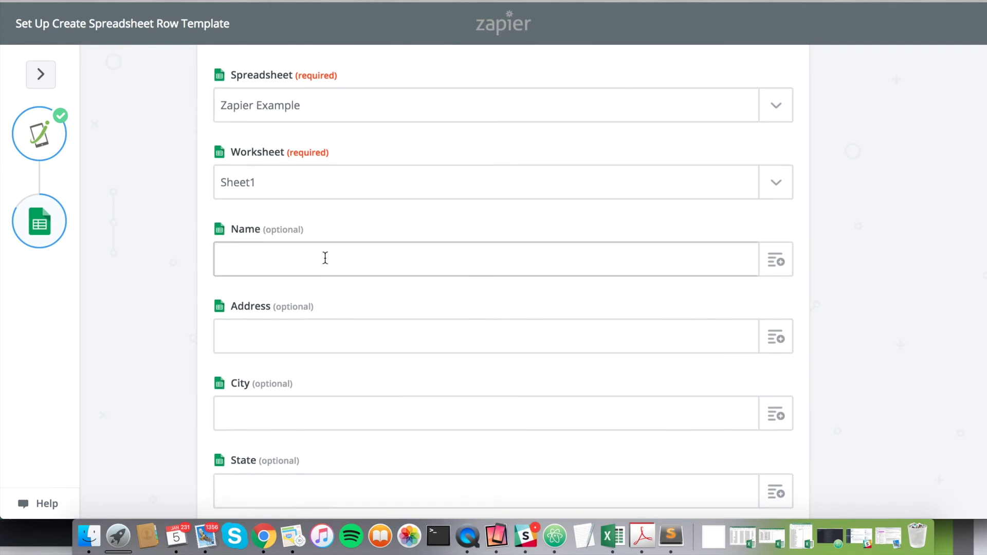
# Step: Map the Name and Address columns to the record's Name and Address fields
pyautogui.scroll(-1, 519, 232)
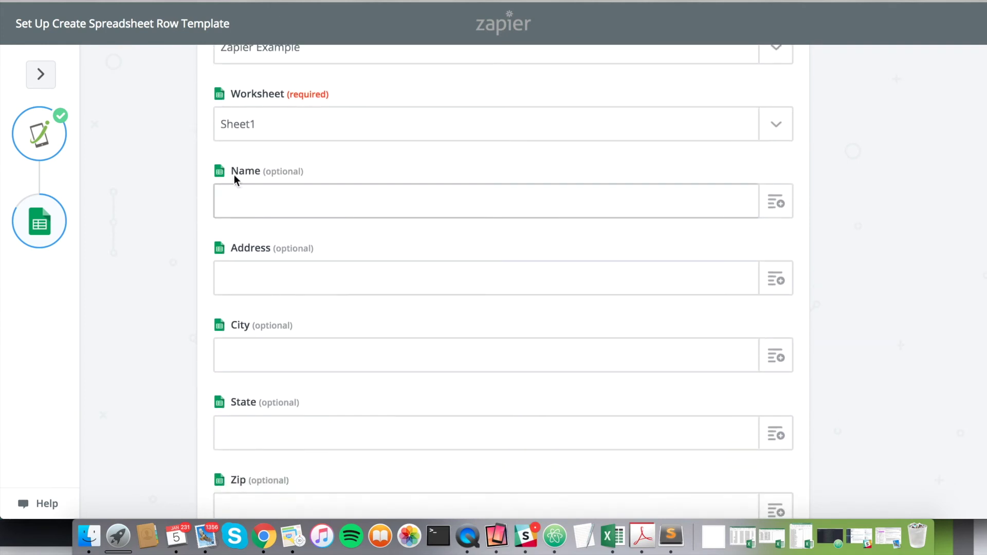
pyautogui.scroll(-5, 249, 348)
pyautogui.scroll(4, 249, 348)
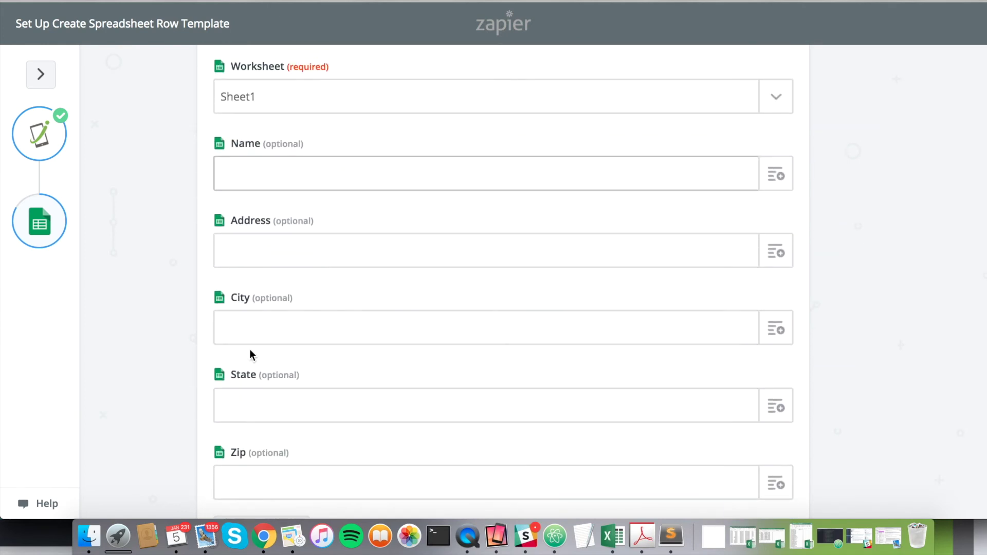
pyautogui.click(777, 176)
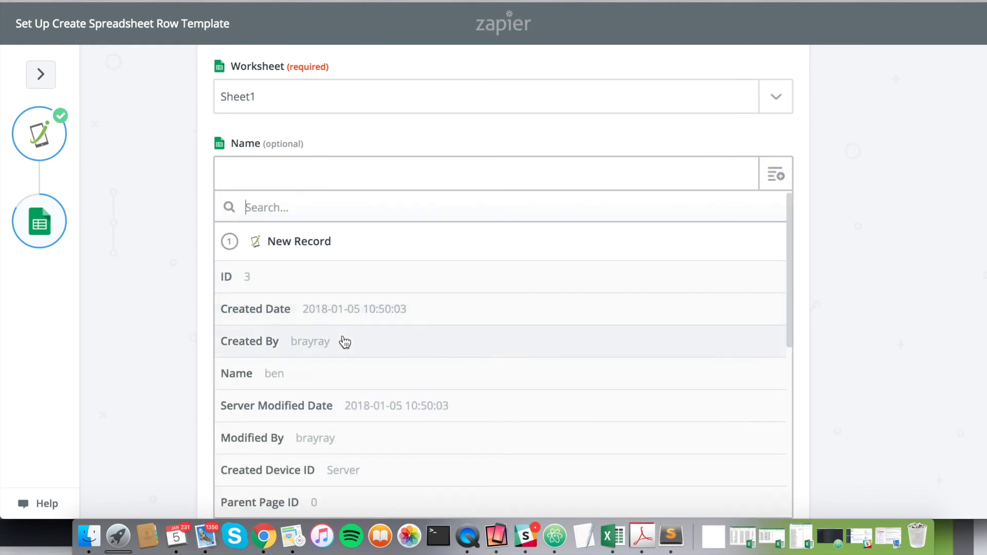
pyautogui.scroll(-2, 342, 342)
pyautogui.click(309, 346)
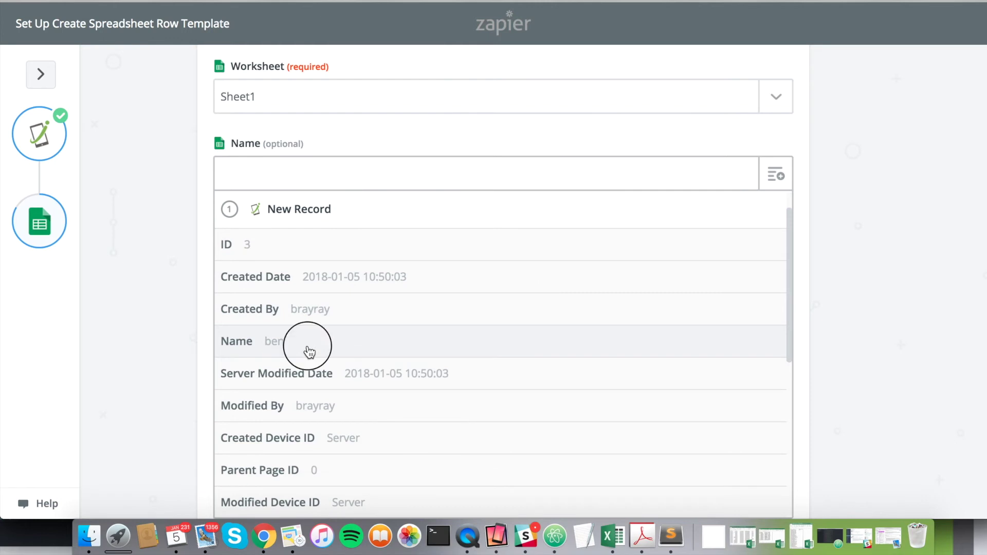
pyautogui.click(782, 257)
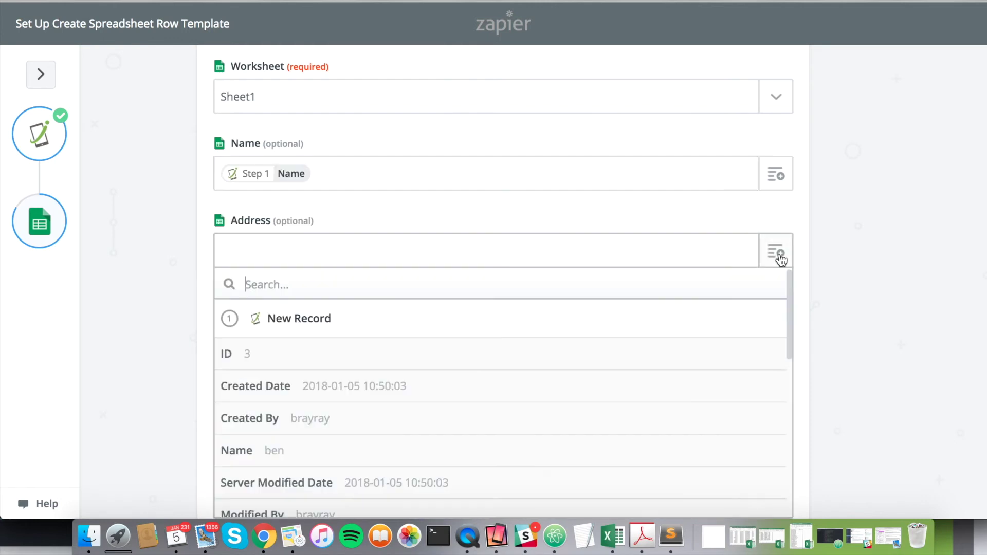
pyautogui.scroll(-2, 453, 332)
pyautogui.scroll(-7, 356, 348)
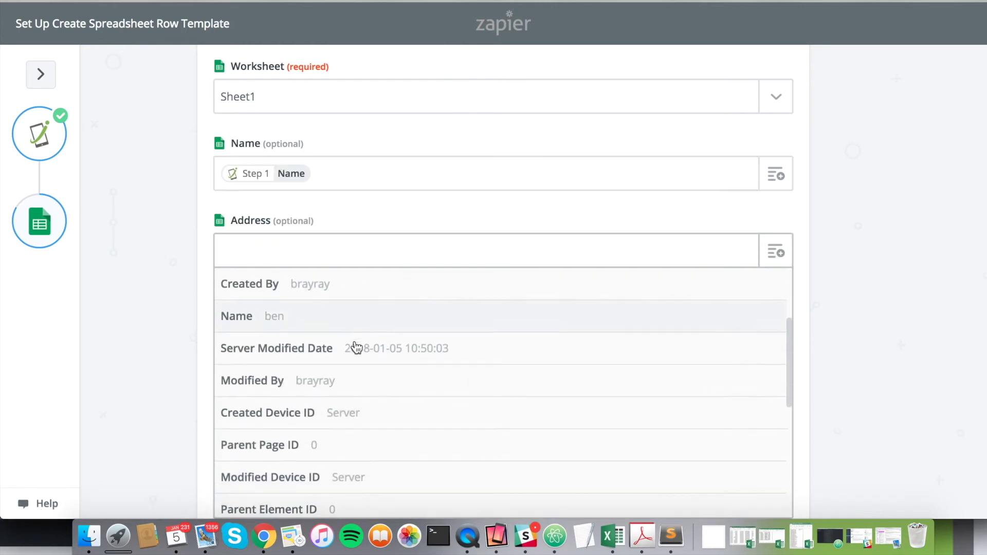
pyautogui.scroll(8, 290, 285)
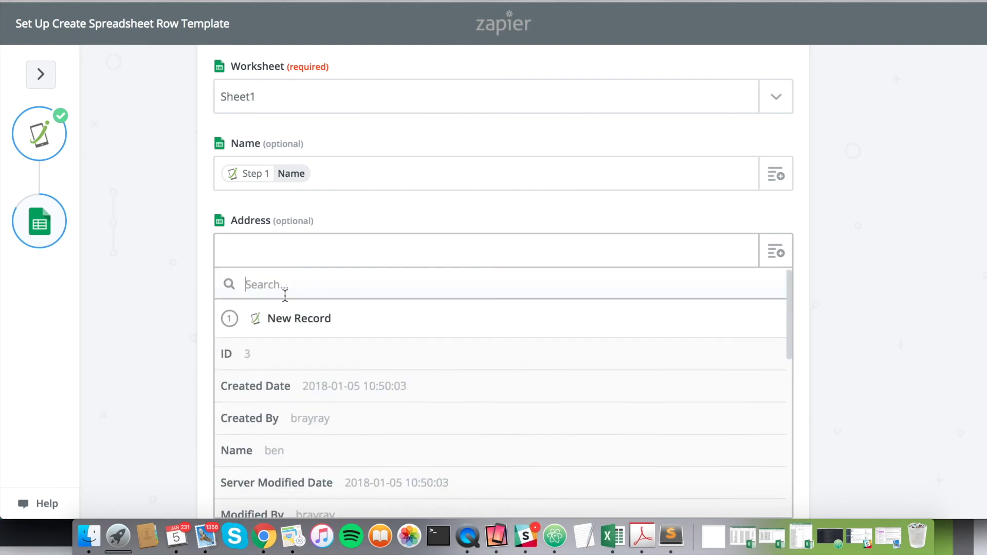
pyautogui.write('add')
pyautogui.click(272, 355)
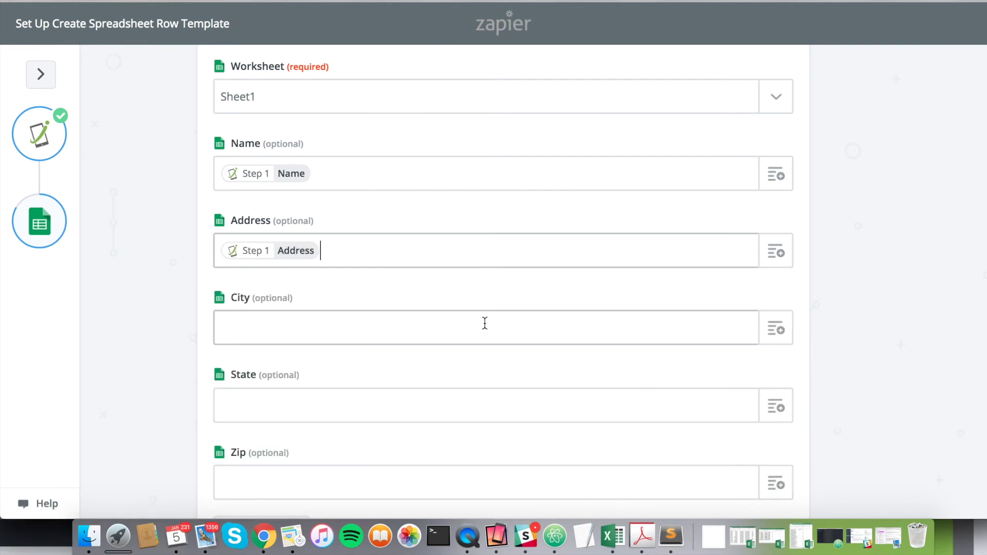
# Step: Map City to the record's City field and State to State1
pyautogui.click(776, 330)
pyautogui.write('city')
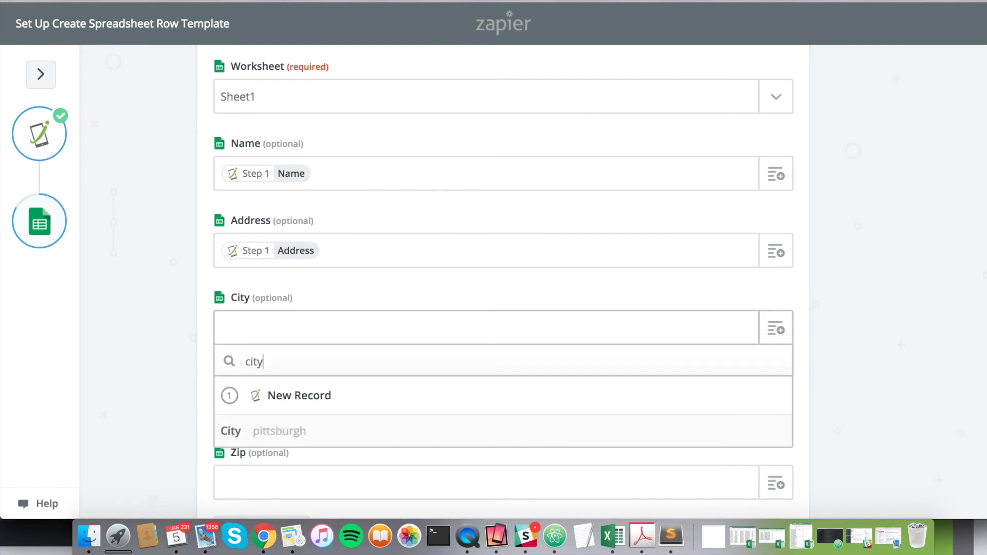
pyautogui.click(302, 431)
pyautogui.click(770, 407)
pyautogui.write('state')
pyautogui.scroll(-2, 437, 413)
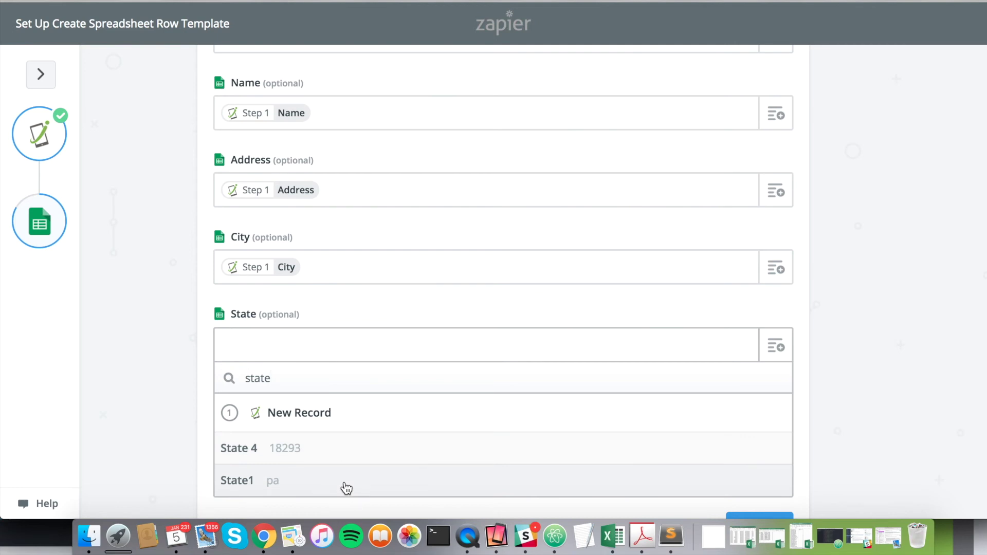
pyautogui.click(346, 481)
# Step: Map the Zip column to the record's State 4 field
pyautogui.scroll(-1, 566, 401)
pyautogui.click(776, 387)
pyautogui.write('zap')
pyautogui.press('BackSpace')
pyautogui.press('BackSpace')
pyautogui.write('ip')
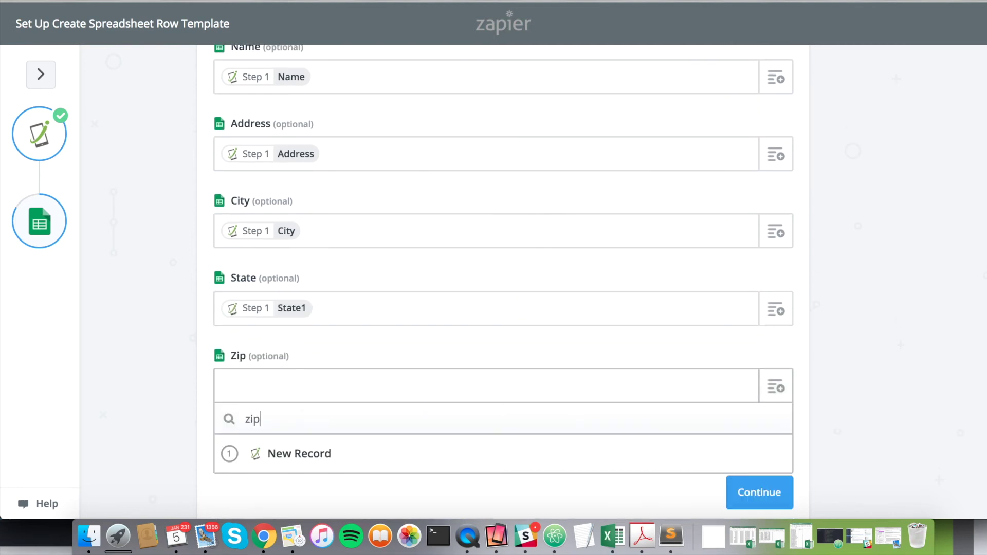
pyautogui.press('BackSpace')
pyautogui.press('BackSpace')
pyautogui.press('BackSpace')
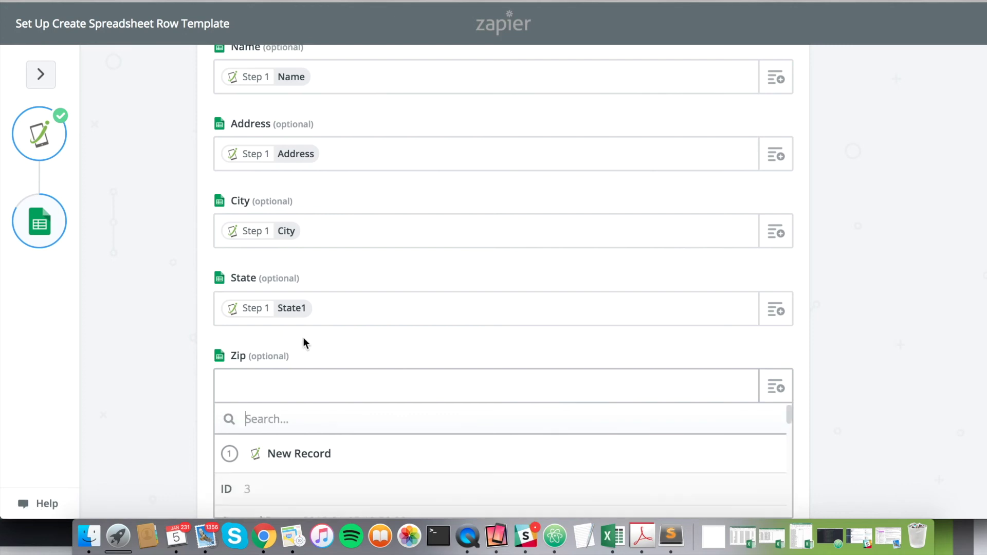
pyautogui.scroll(-2, 347, 356)
pyautogui.scroll(-10, 309, 441)
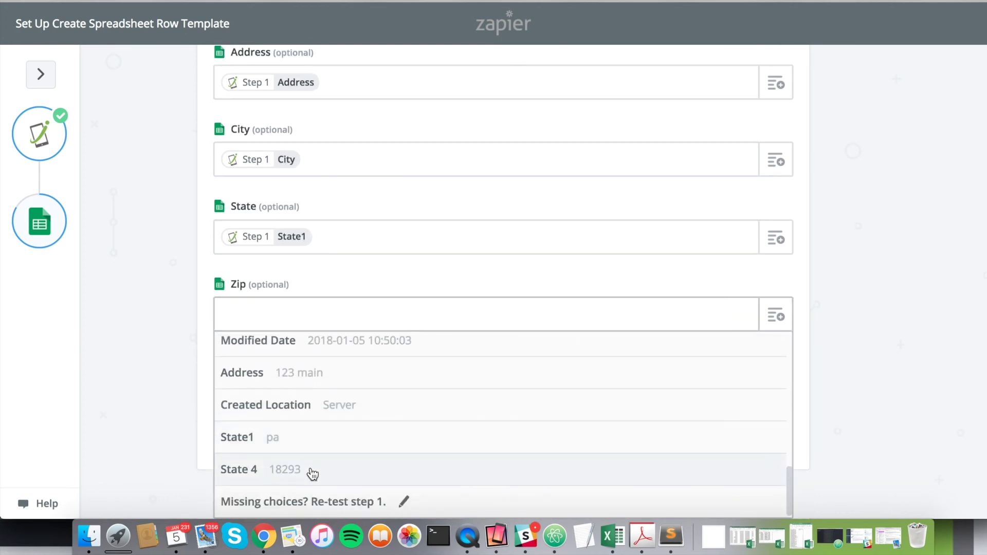
pyautogui.click(309, 469)
# Step: Finish the mapping and send a test row to Google Sheets
pyautogui.click(756, 428)
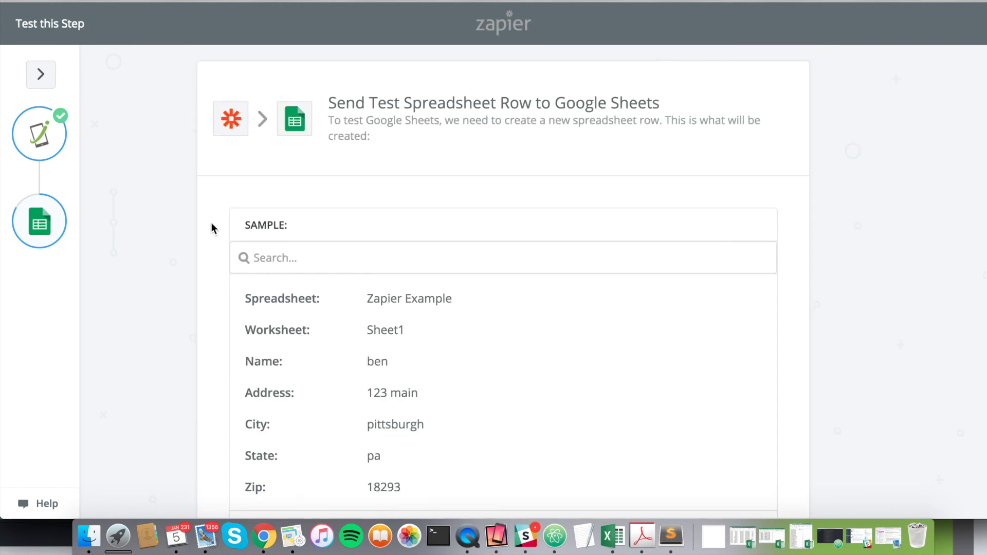
pyautogui.scroll(-3, 238, 168)
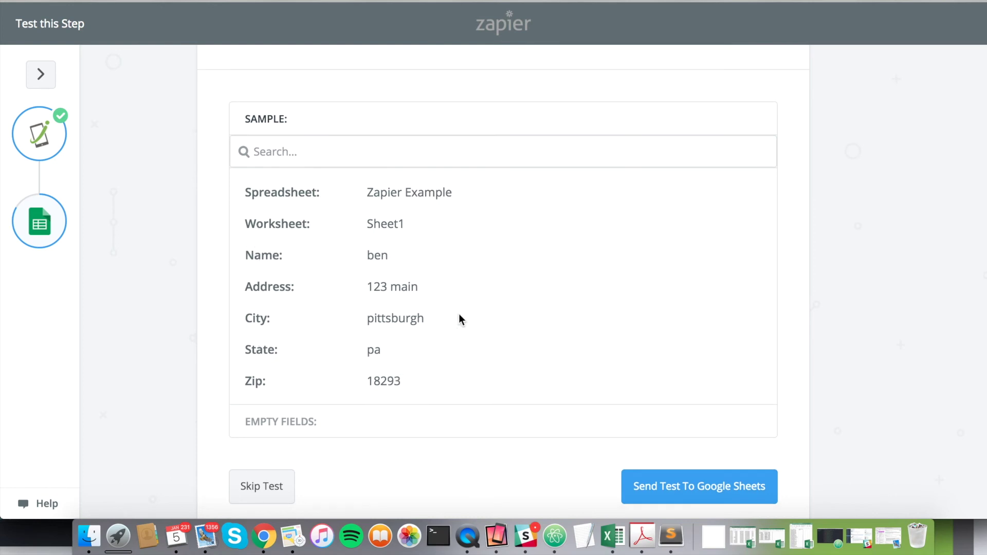
pyautogui.scroll(-2, 465, 310)
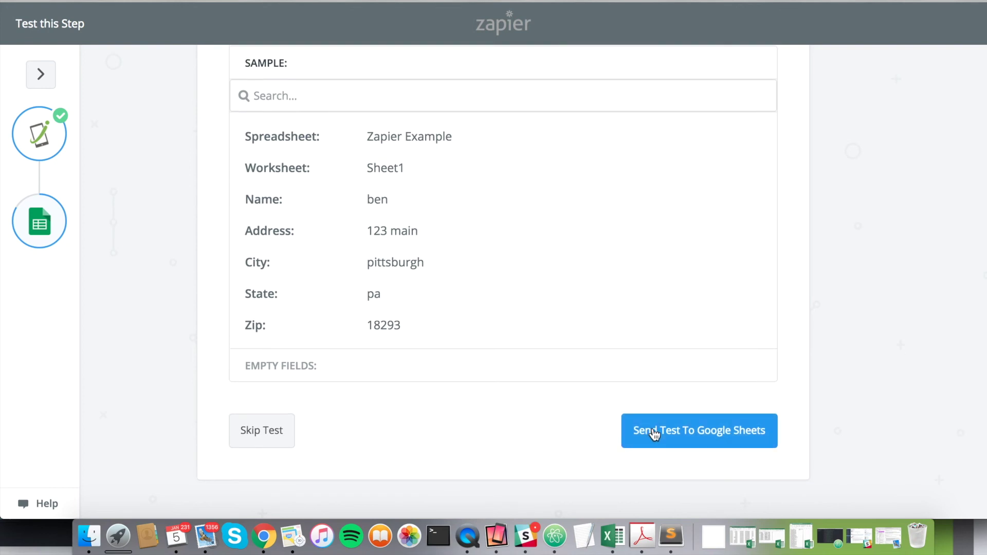
pyautogui.click(678, 433)
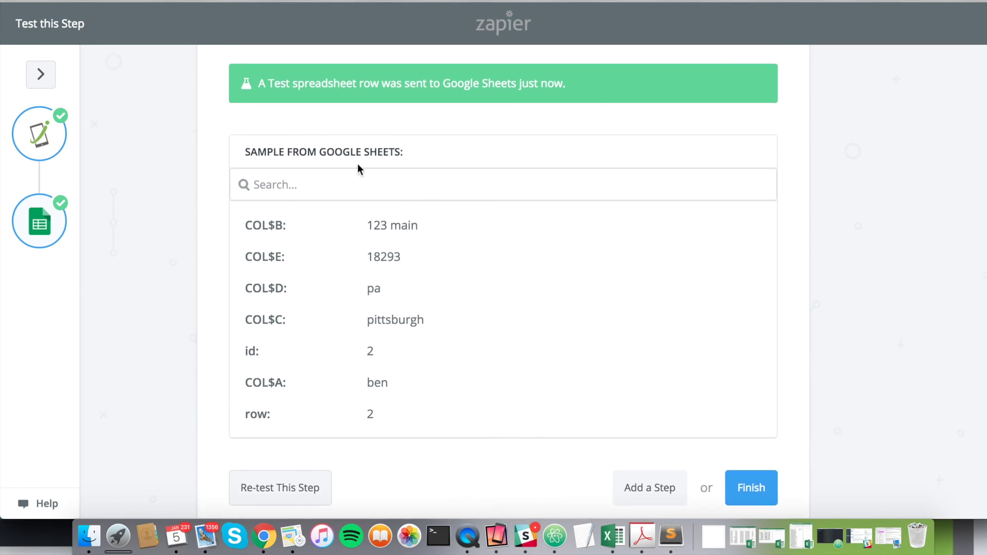
# Step: Verify the test data in row 2 of the spreadsheet, then return to Zapier
pyautogui.click(607, 1)
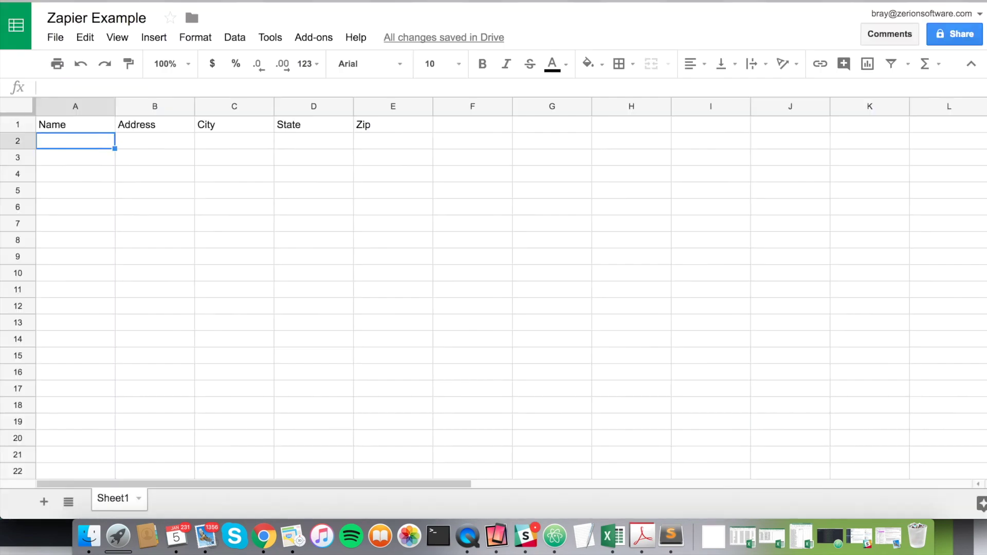
pyautogui.moveTo(63, 137); pyautogui.dragTo(390, 141)
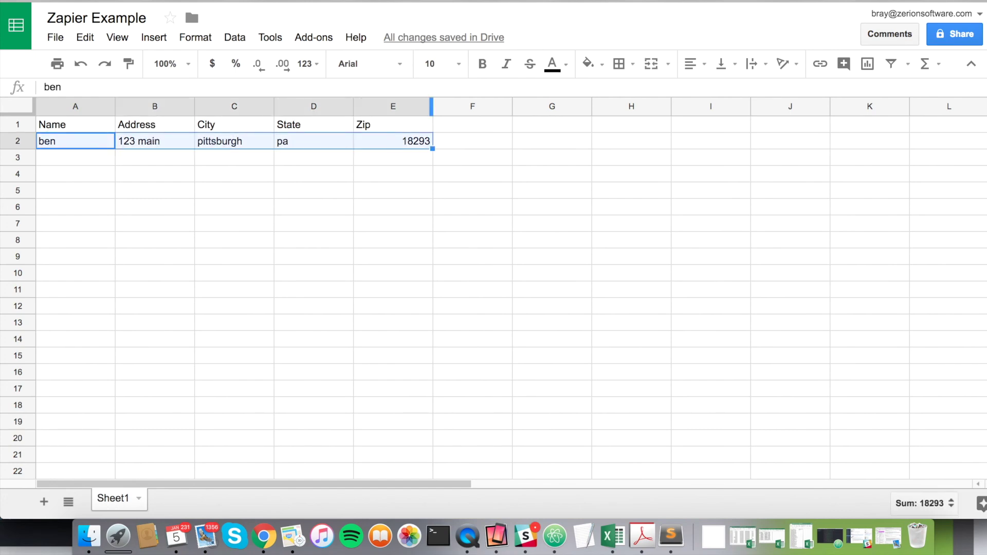
pyautogui.hotkey('ctrl', 'shift', 'Tab')
pyautogui.scroll(-3, 448, 333)
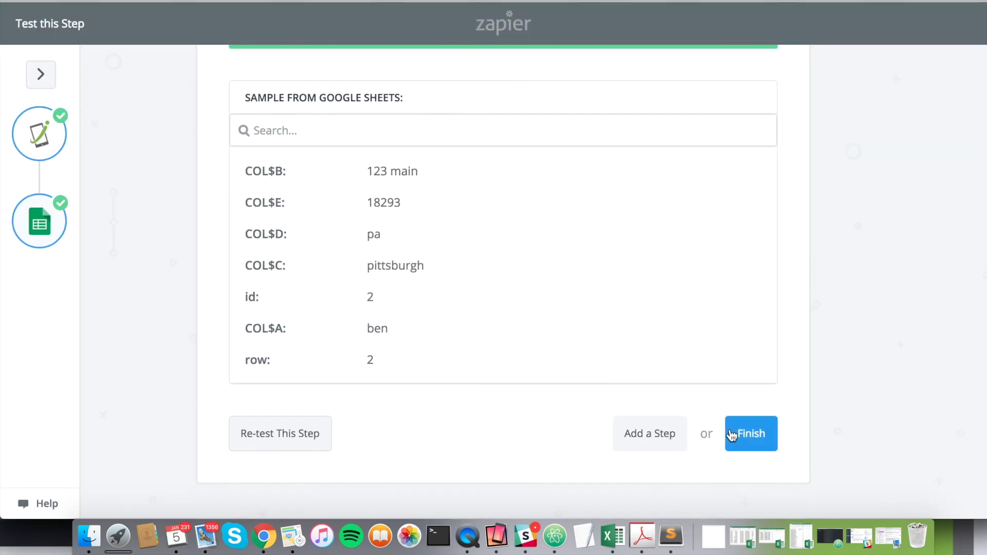
# Step: Finish the zap setup to reach the turn-on screen
pyautogui.click(754, 437)
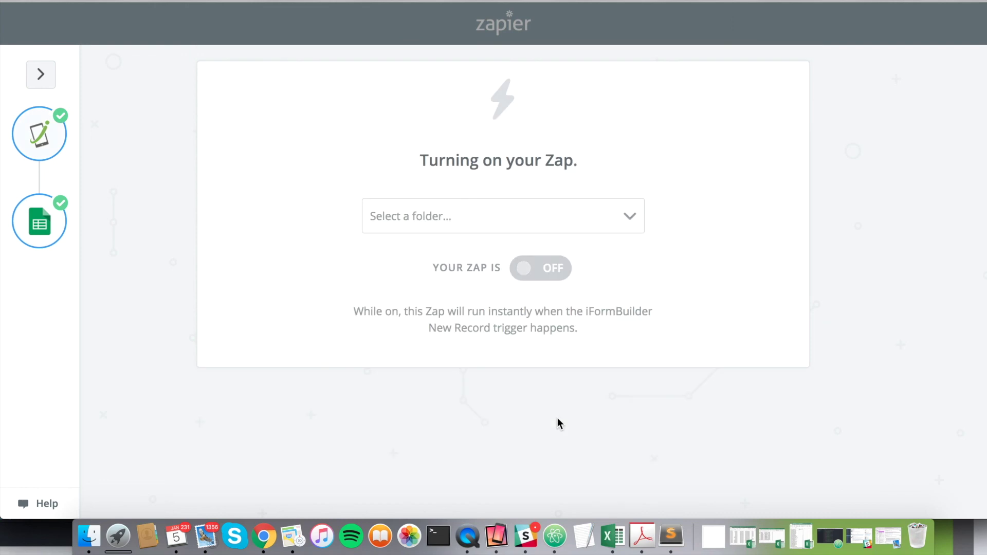